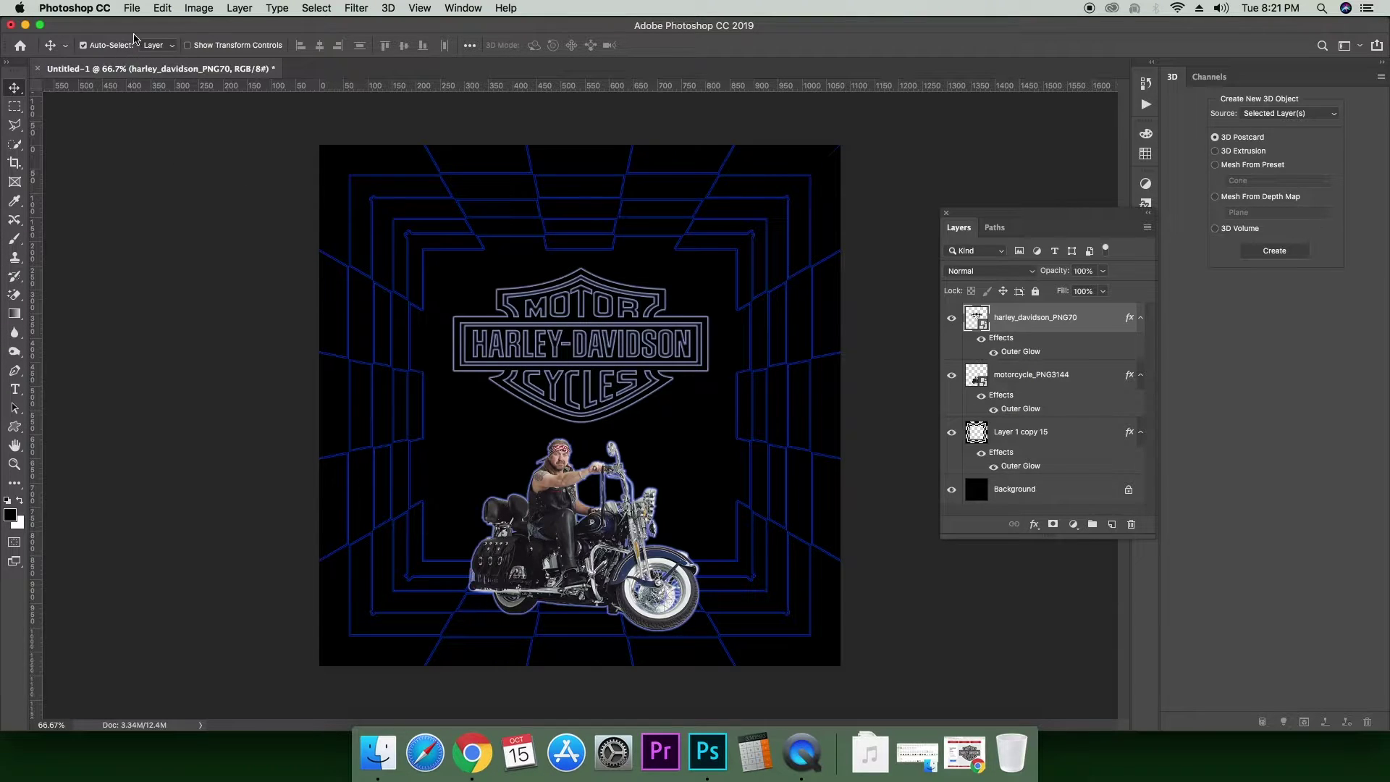
- Create a new 1200 × 1200 px document at 72 pixels/inch in RGB color with a white background
click(133, 9)
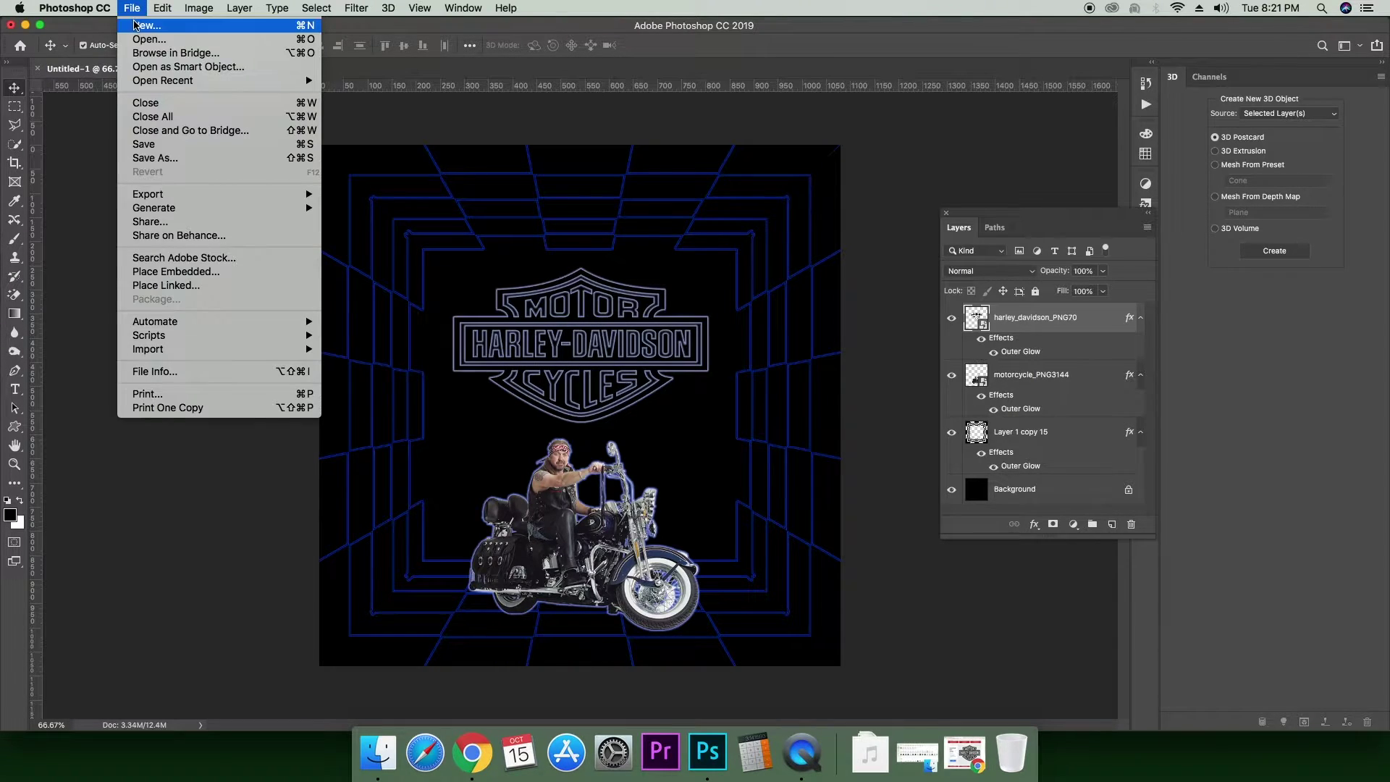
key(Escape)
key(super+n)
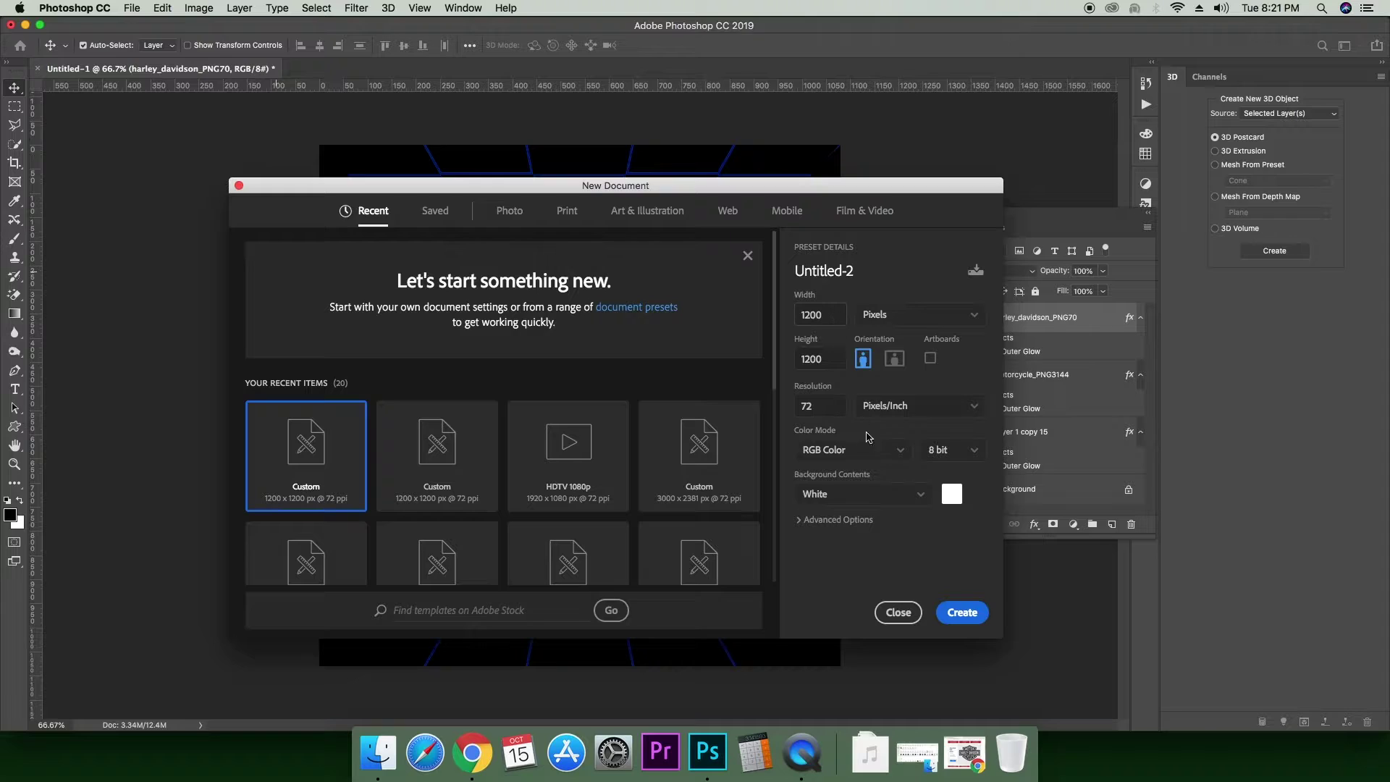
click(931, 359)
click(962, 613)
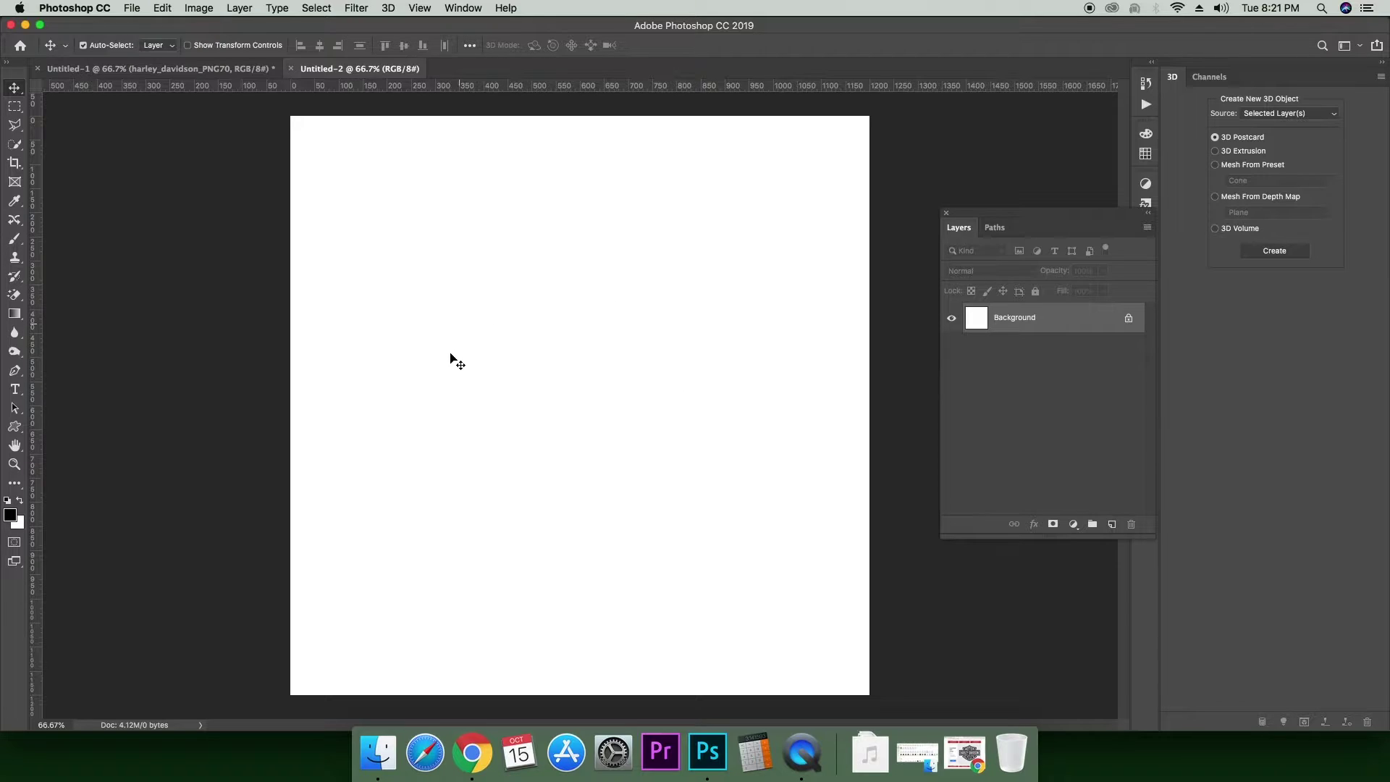
- Show the grid over the blank canvas
click(421, 9)
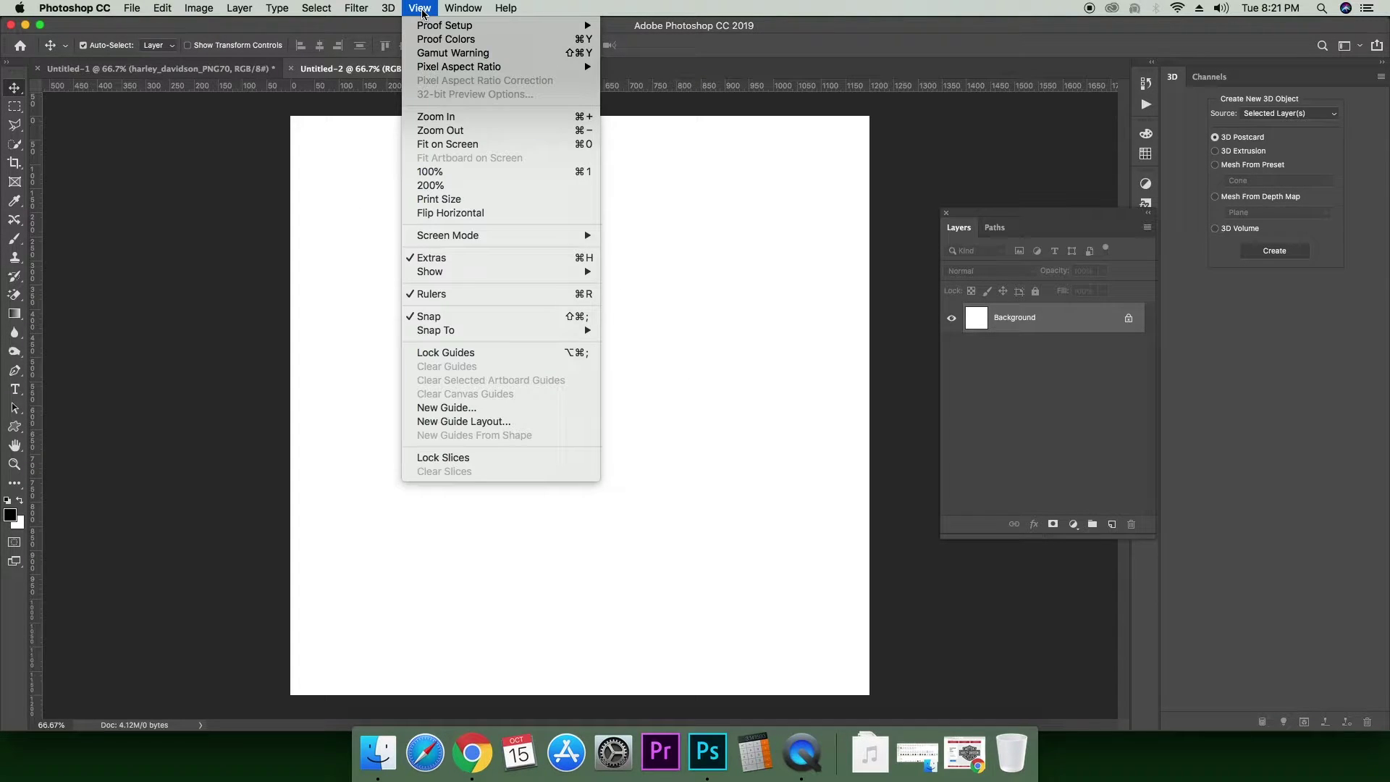
mouse_move(507, 271)
click(652, 314)
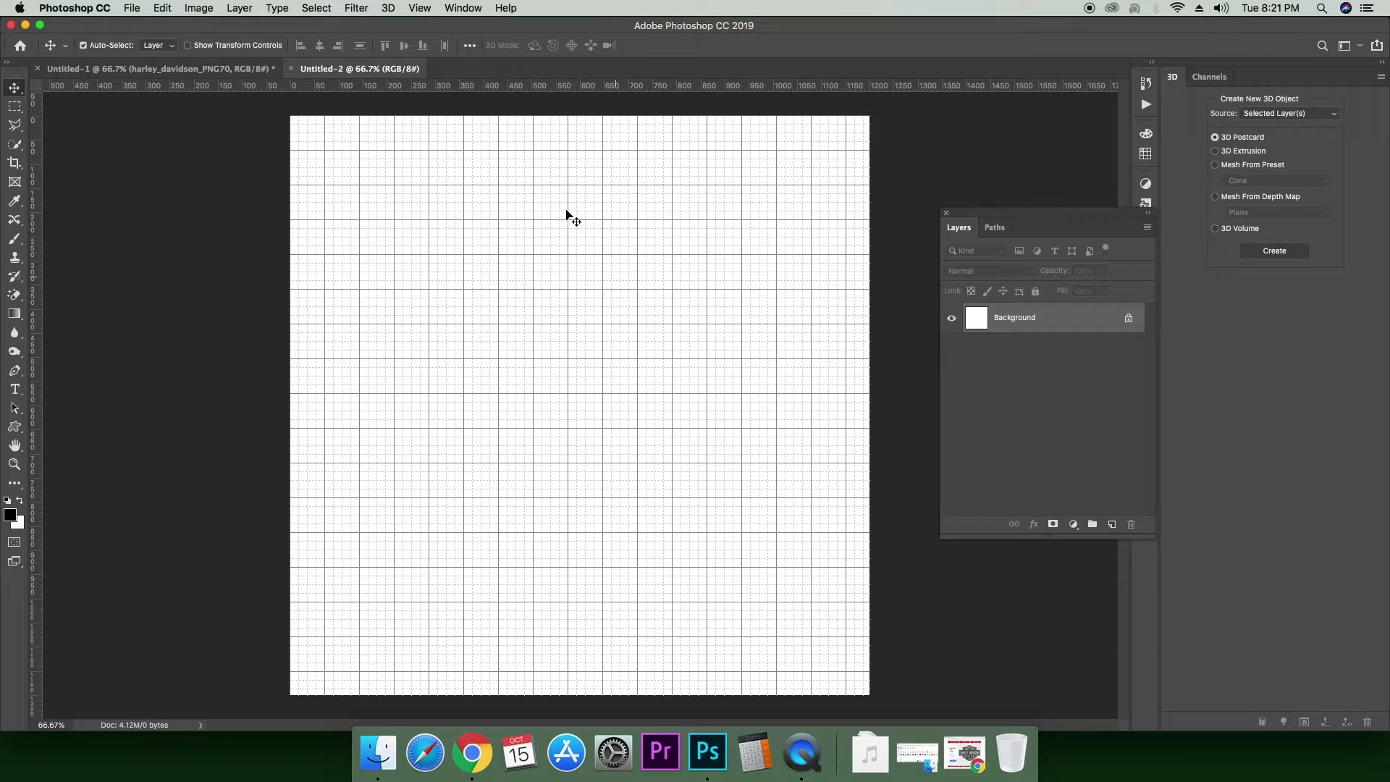
- On a new layer, select a square of about 216 px in the canvas's upper-left corner, fill it with black and deselect
click(14, 108)
click(58, 107)
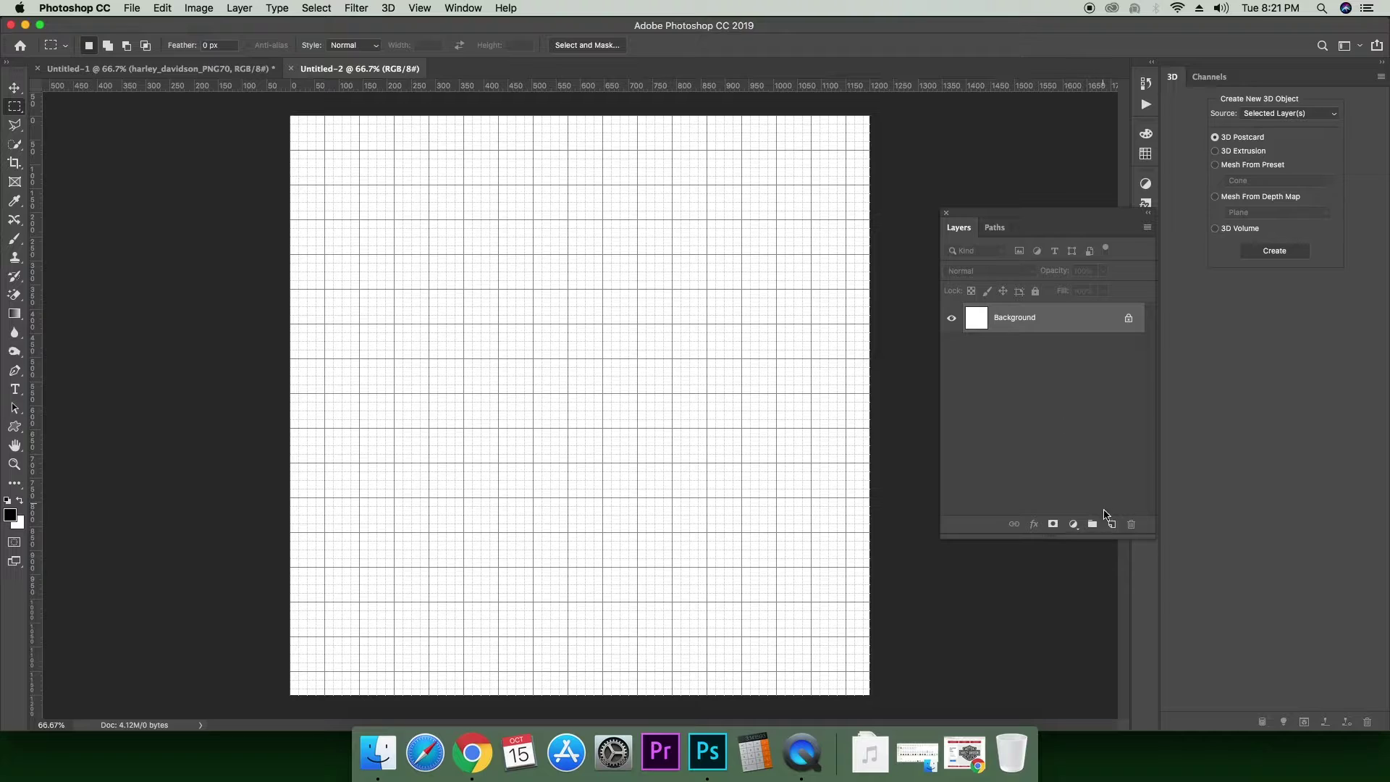
click(1111, 524)
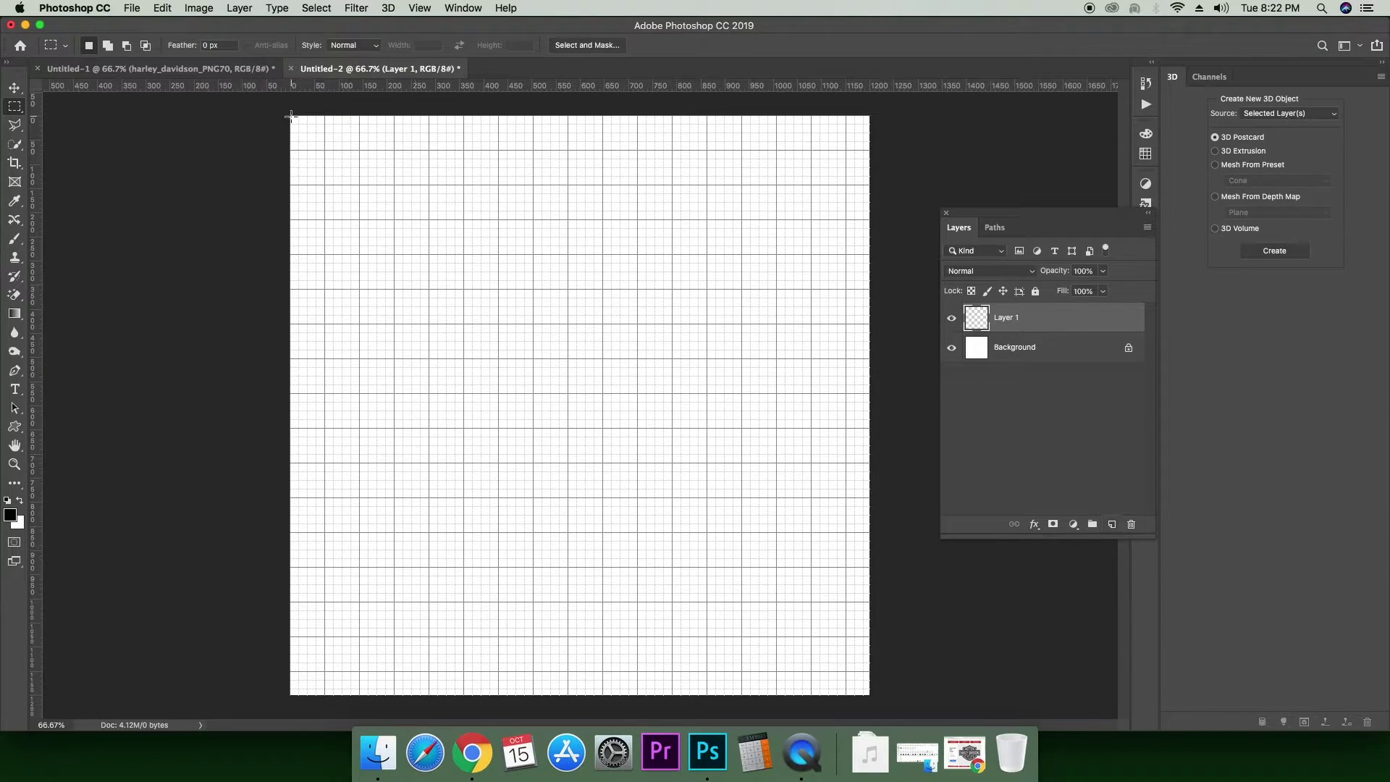
drag(290, 116, 394, 219)
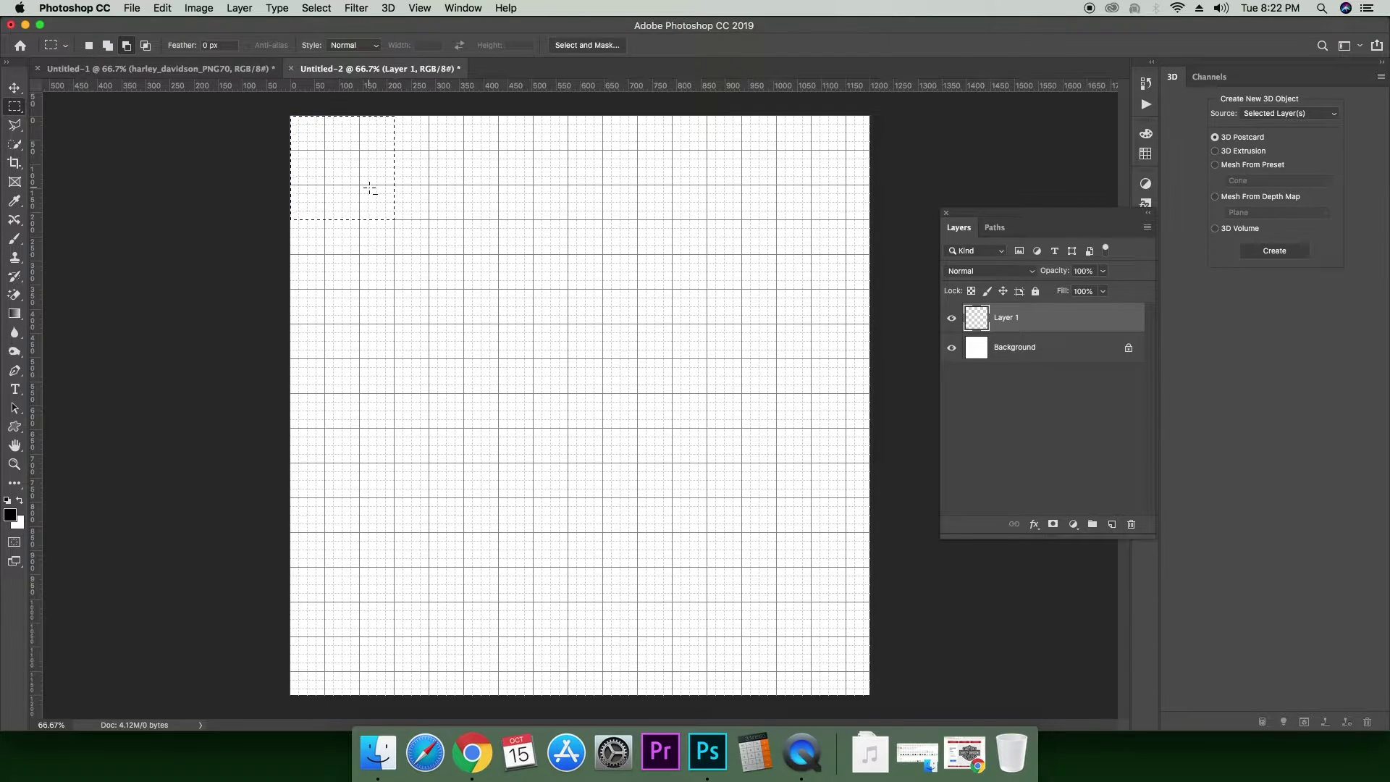
key(alt+BackSpace)
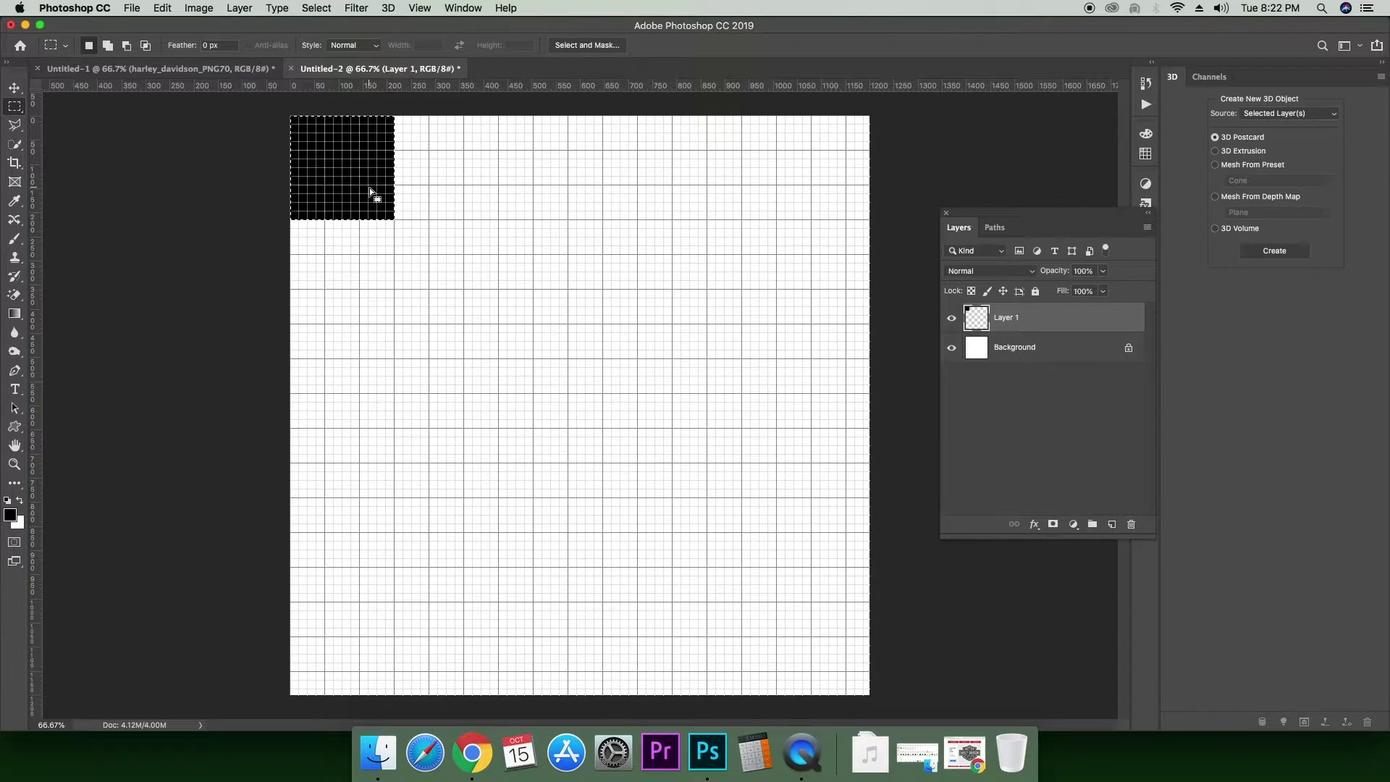
key(super+d)
- Duplicate the black square so the copy touches its lower-right corner, and check the snap-to-grid option
key(v)
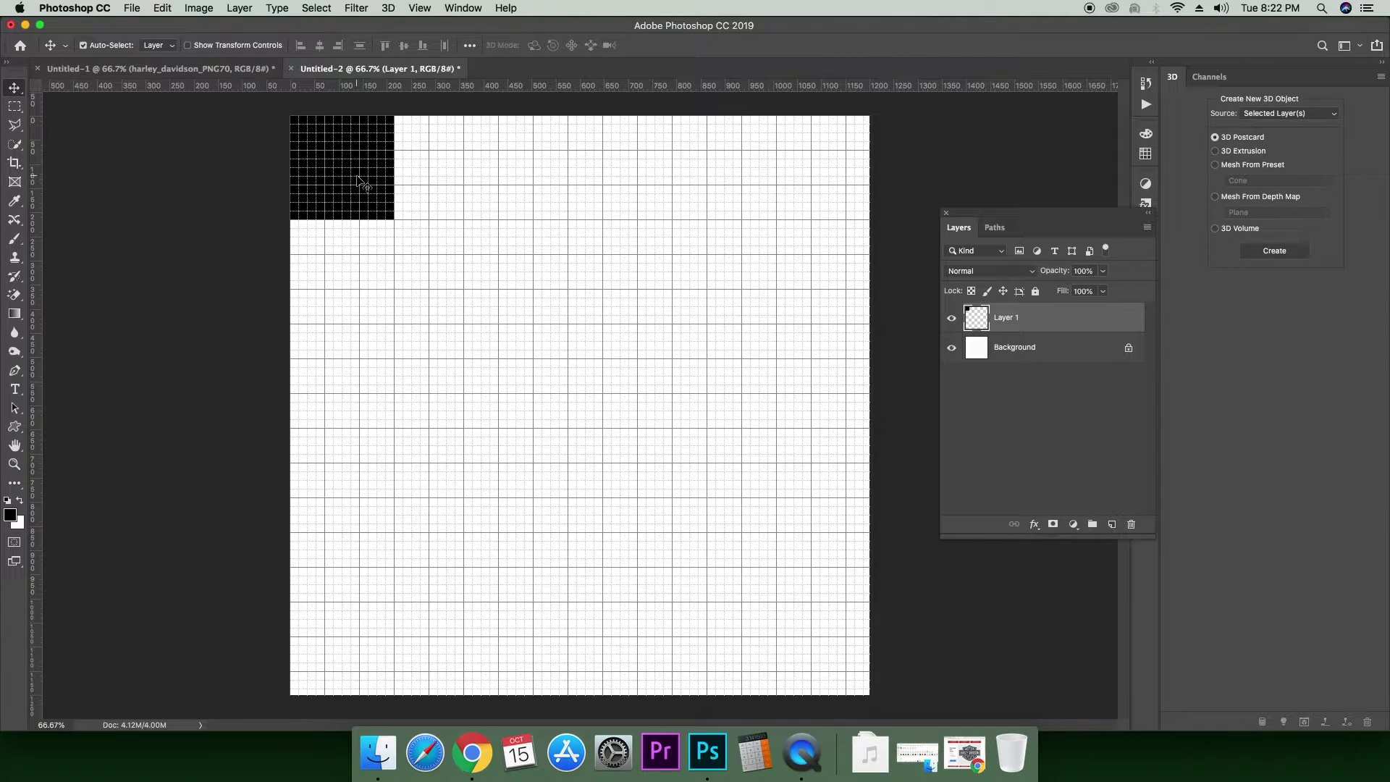
drag(358, 174, 455, 272)
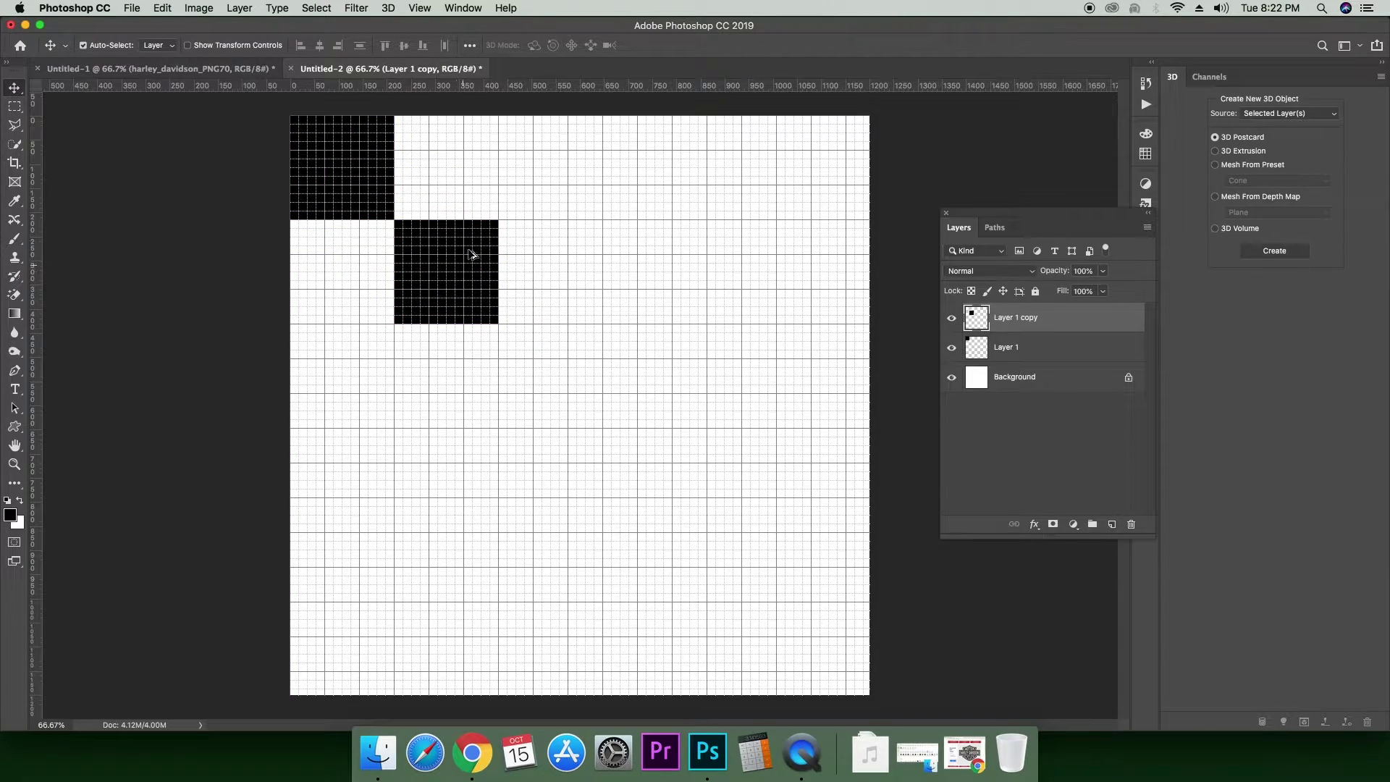
click(420, 9)
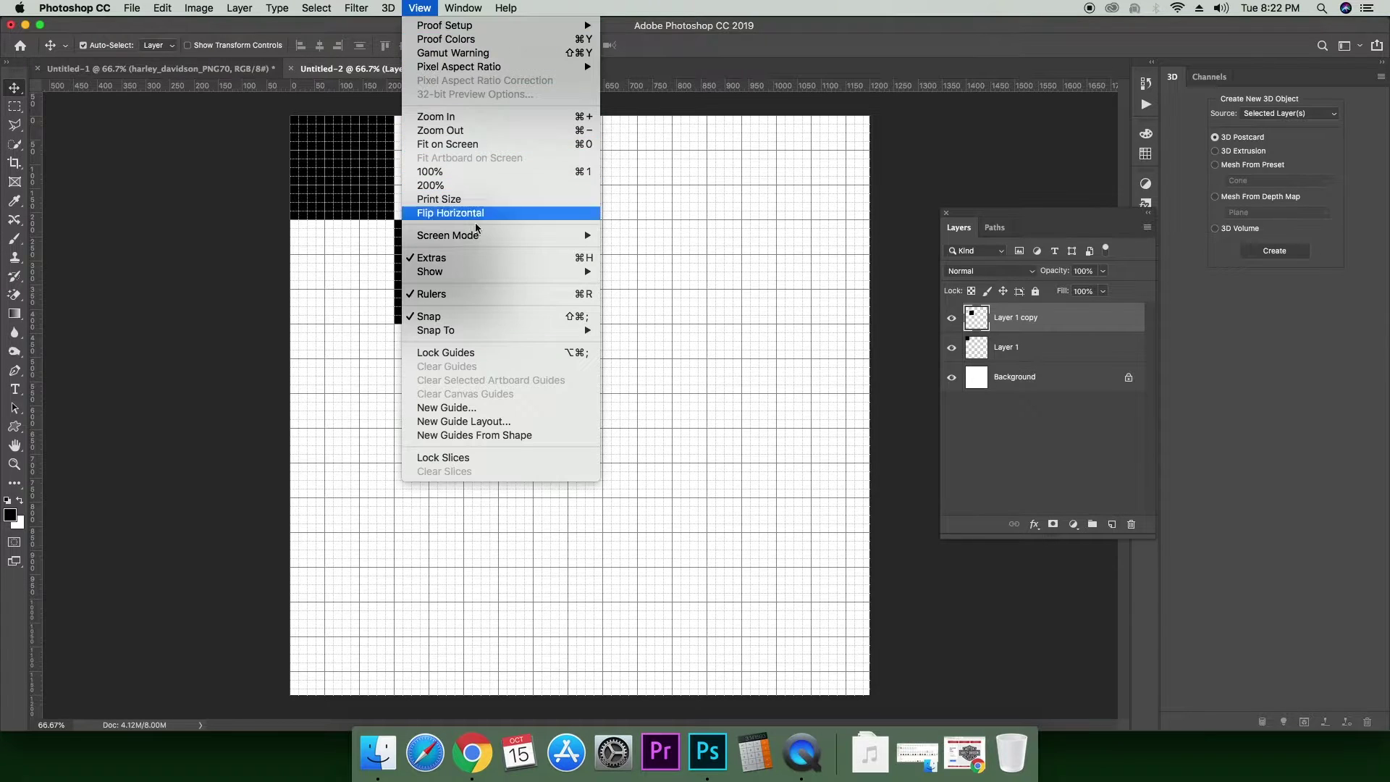
mouse_move(507, 334)
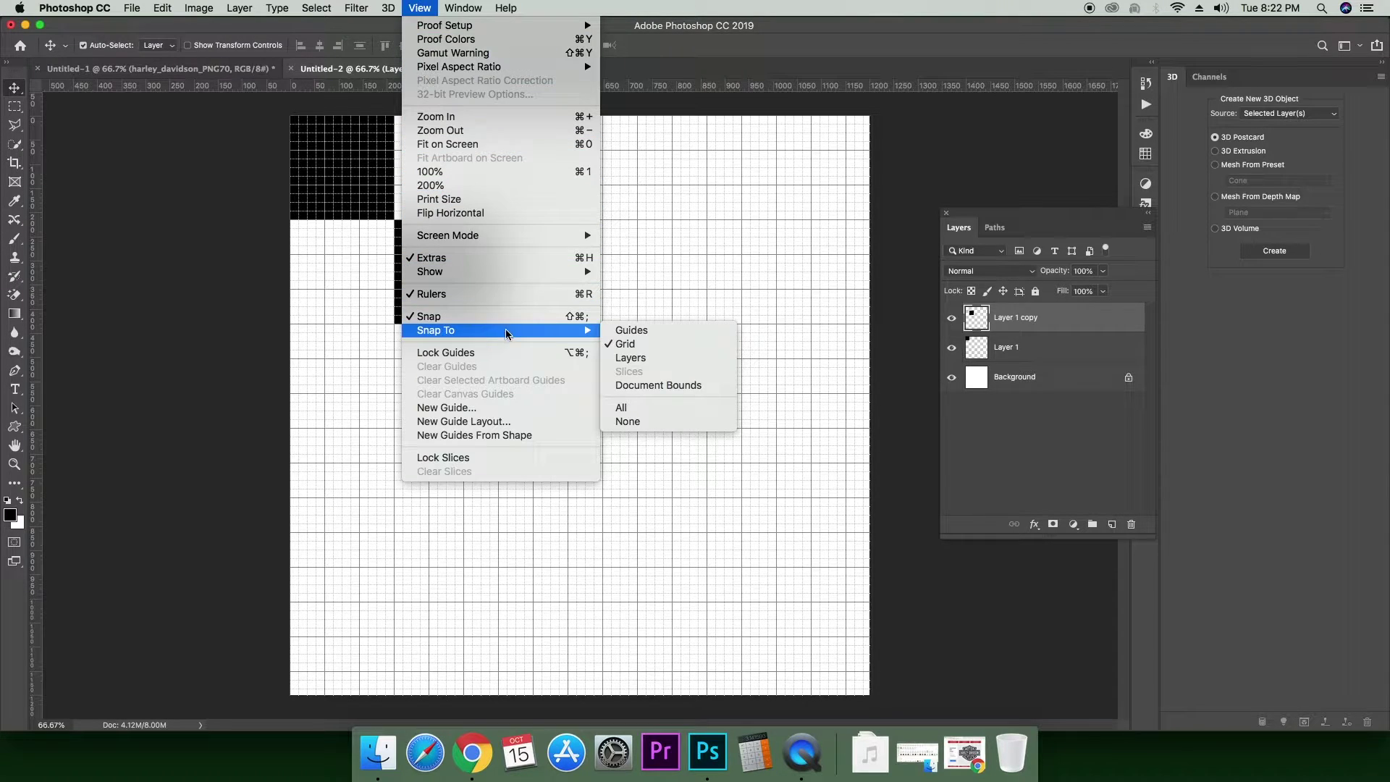
click(641, 347)
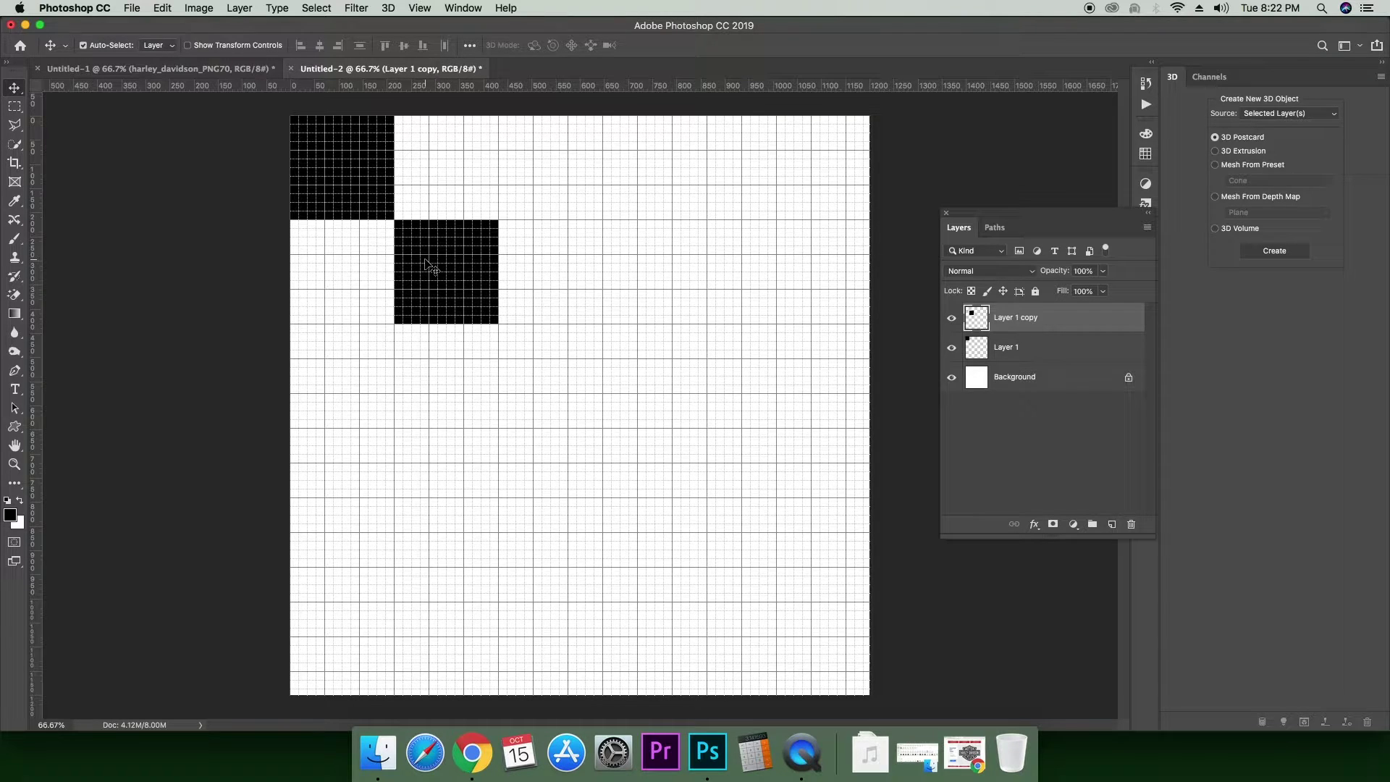
- Duplicate the black squares repeatedly across the grid to complete a five-by-five checkerboard with black corner squares
drag(411, 237, 513, 345)
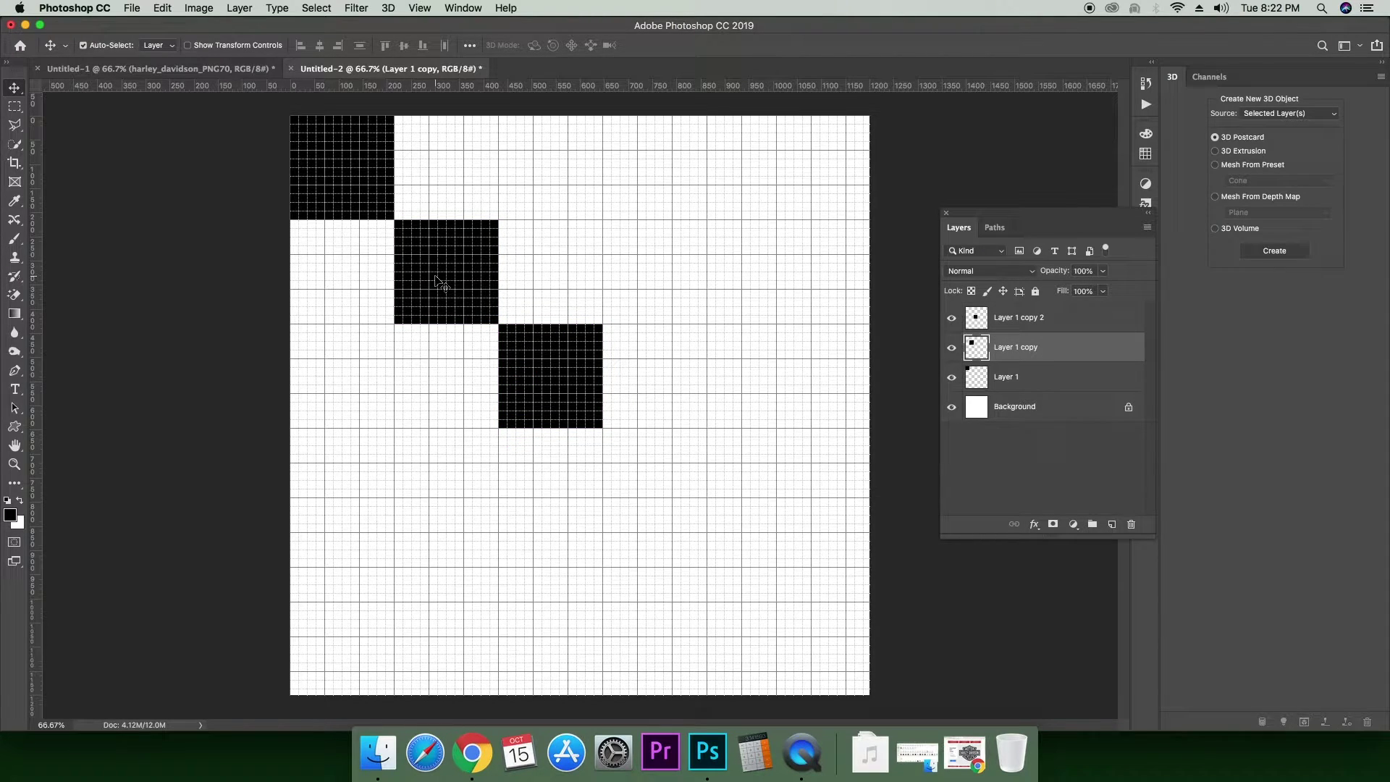
drag(438, 282, 358, 362)
drag(359, 362, 670, 464)
drag(603, 504, 361, 568)
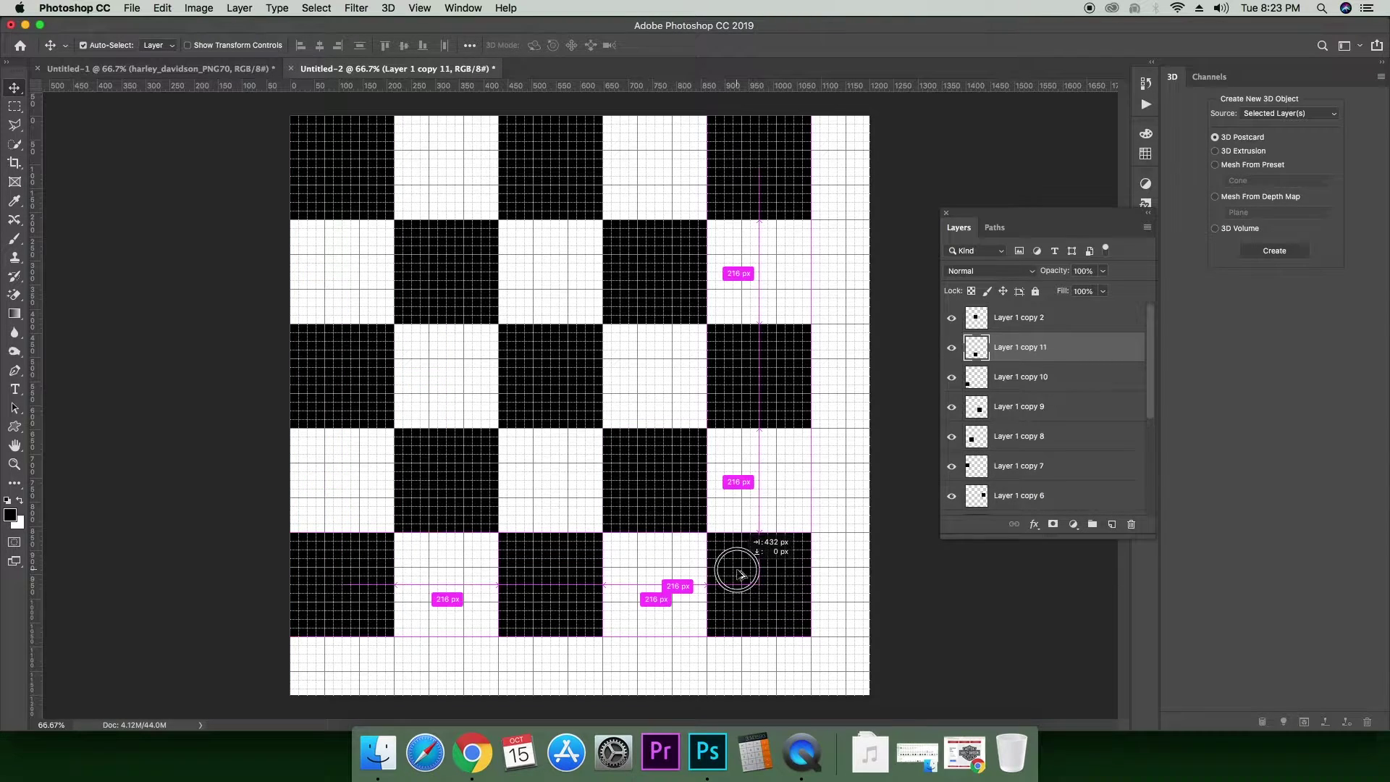
drag(737, 571, 733, 570)
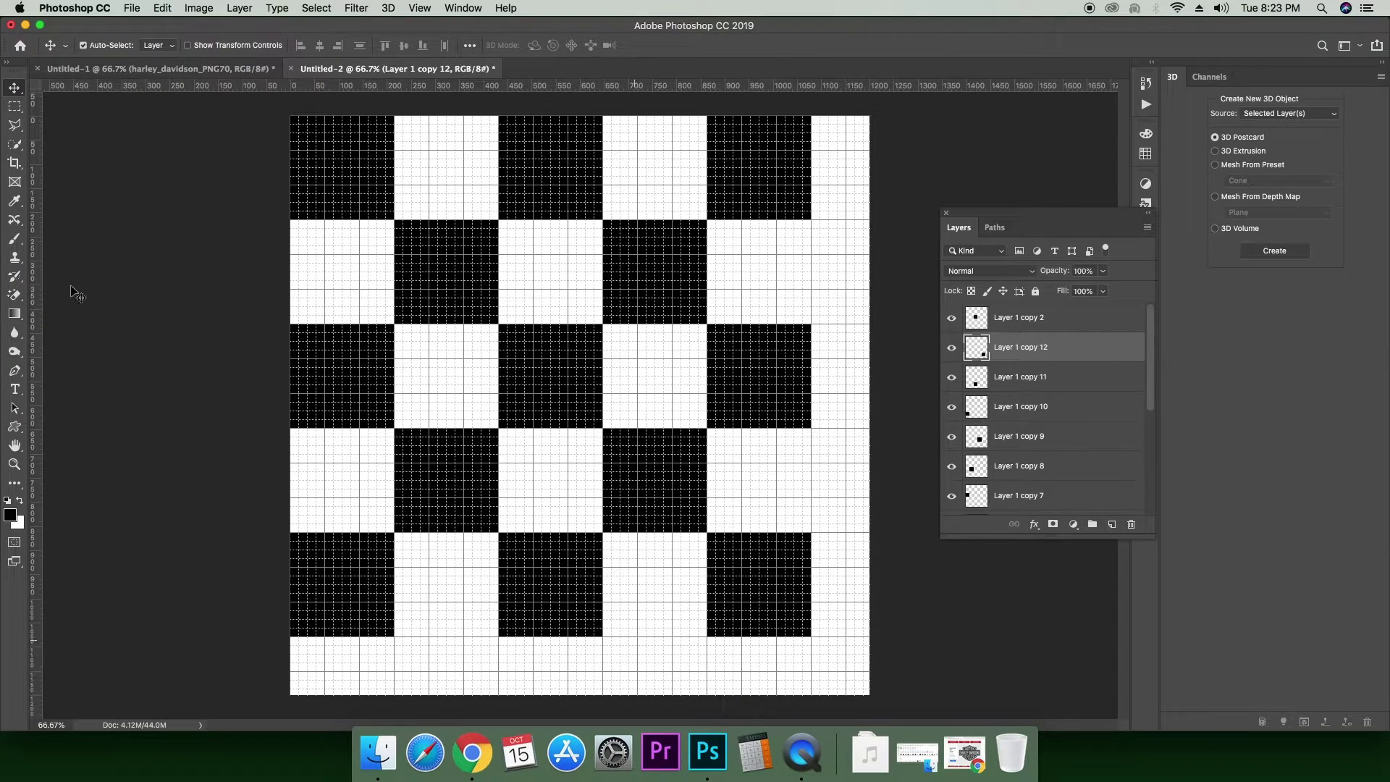
- Select the five-by-five checkerboard with the Rectangular Marquee, crop the canvas to it and deselect
click(13, 108)
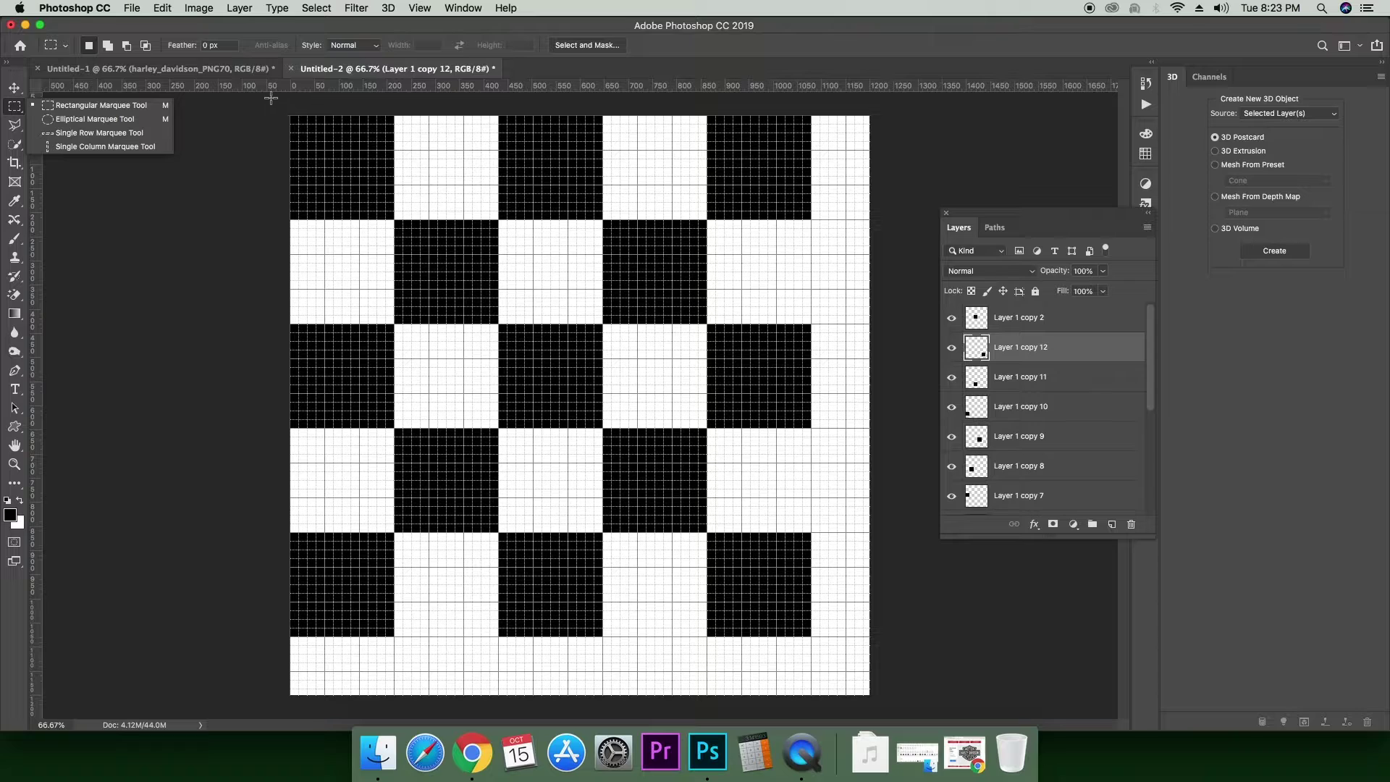
click(119, 105)
drag(255, 102, 808, 638)
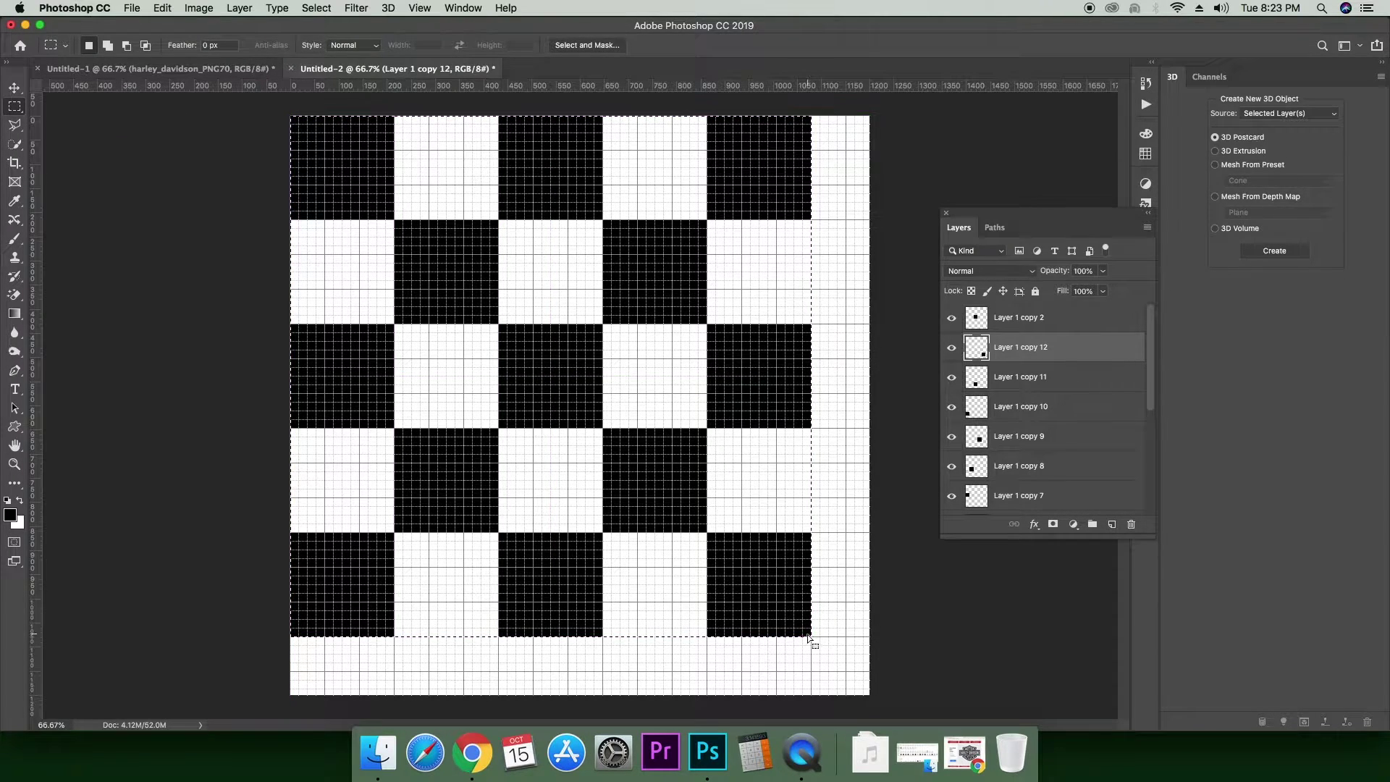
click(198, 8)
click(212, 162)
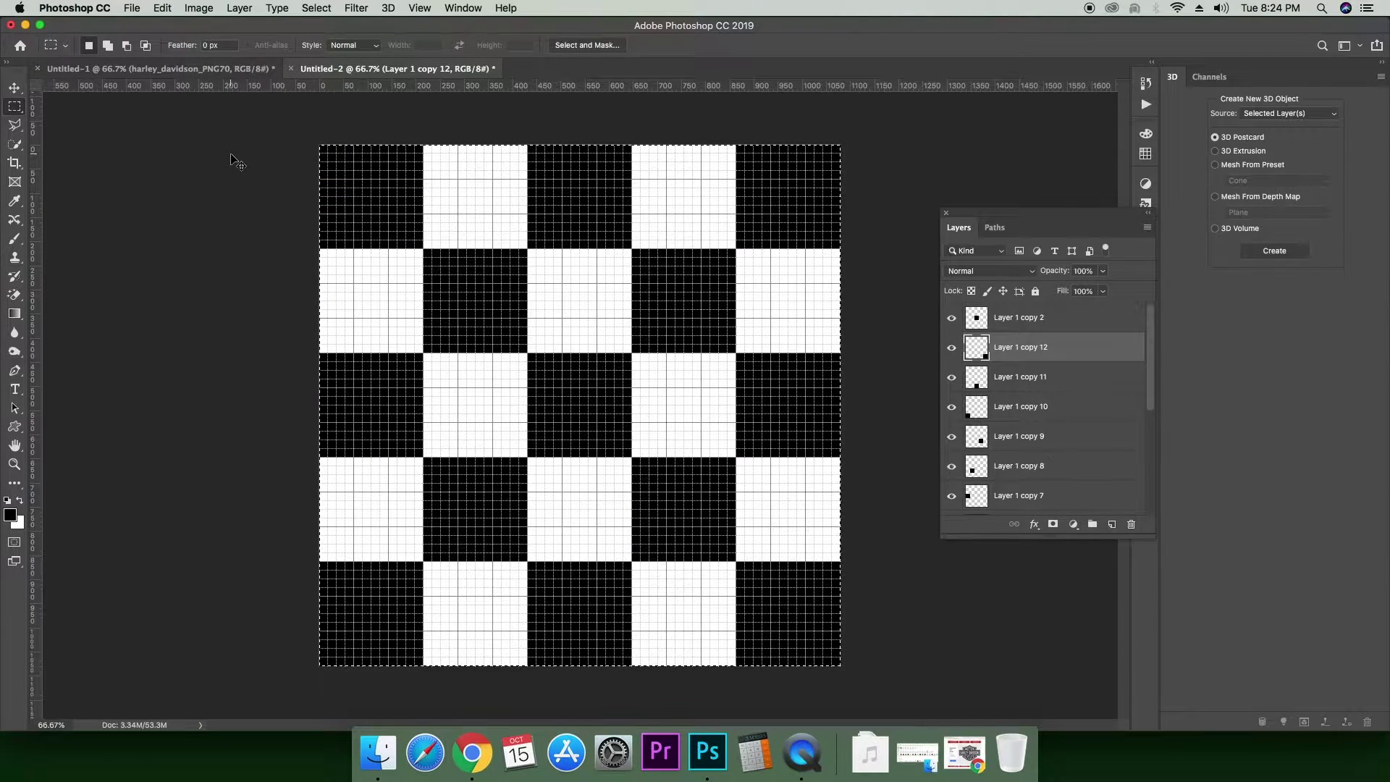
key(super+d)
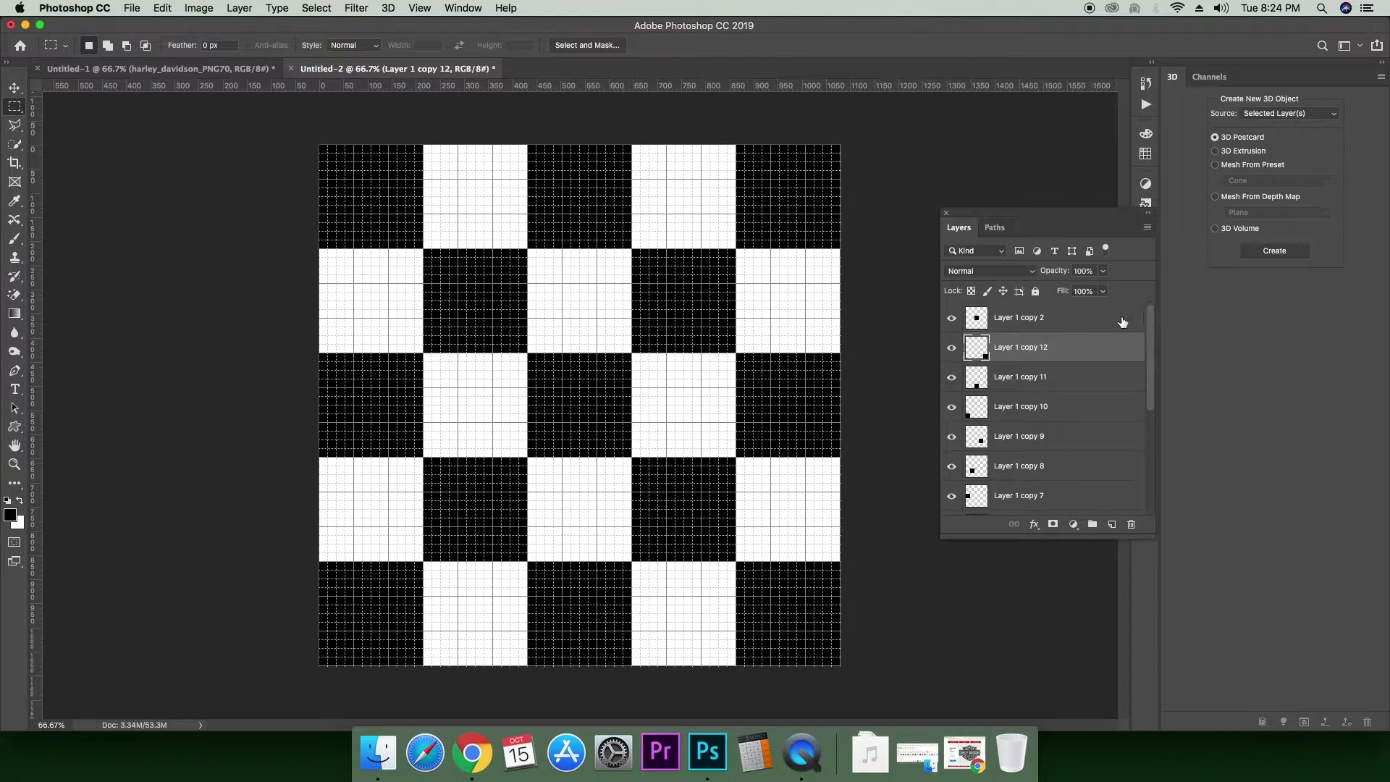
- Merge all the black square layers from Layer 1 copy 2 to Layer 1 into one layer, and check it by toggling its visibility
click(1048, 323)
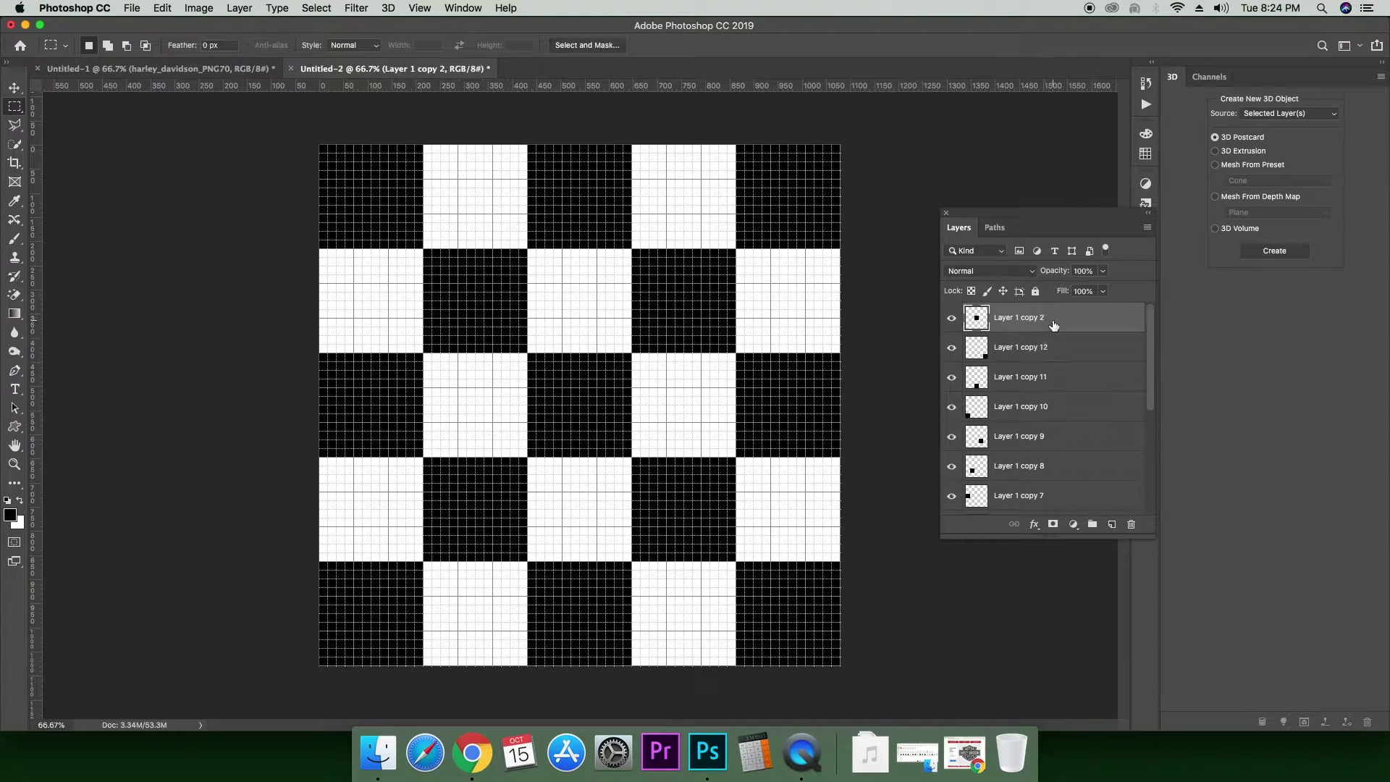
drag(1151, 327, 1160, 428)
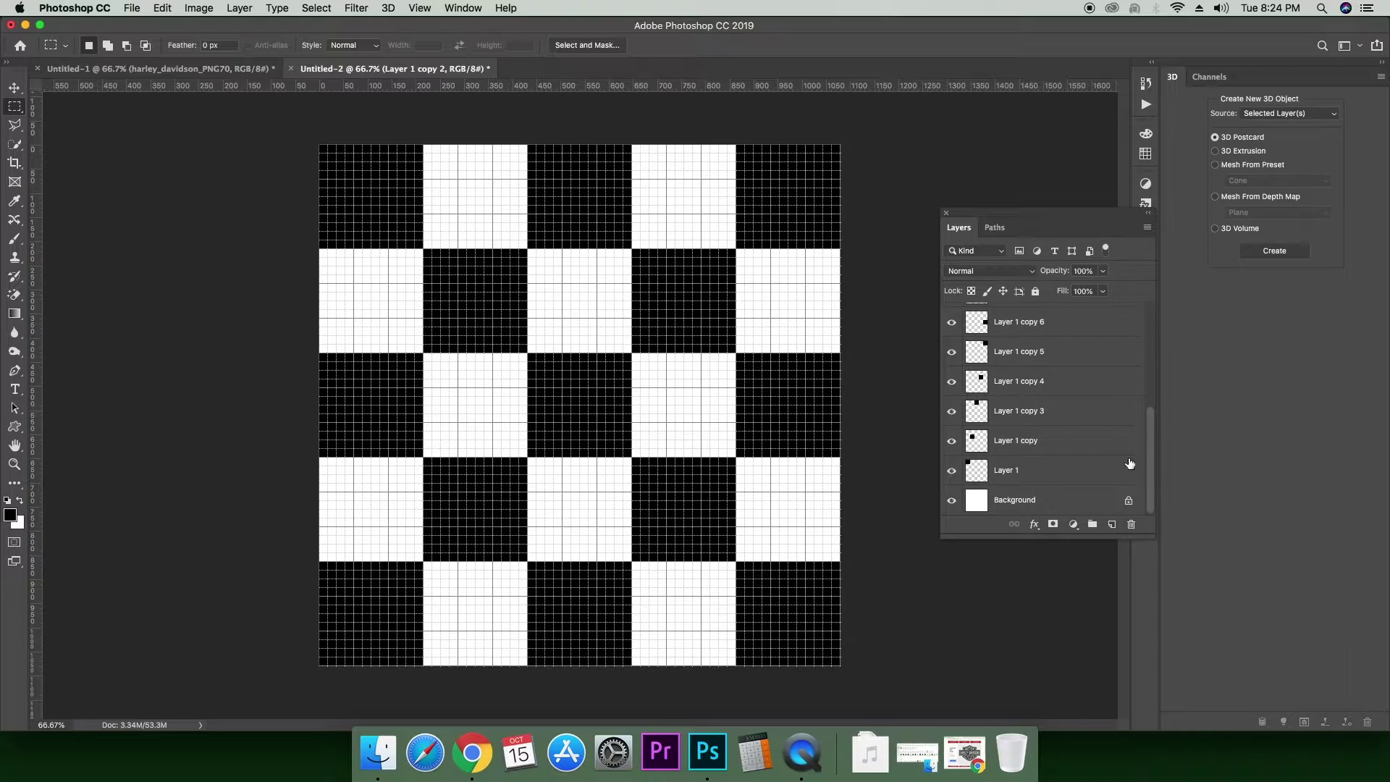
shift+click(1043, 471)
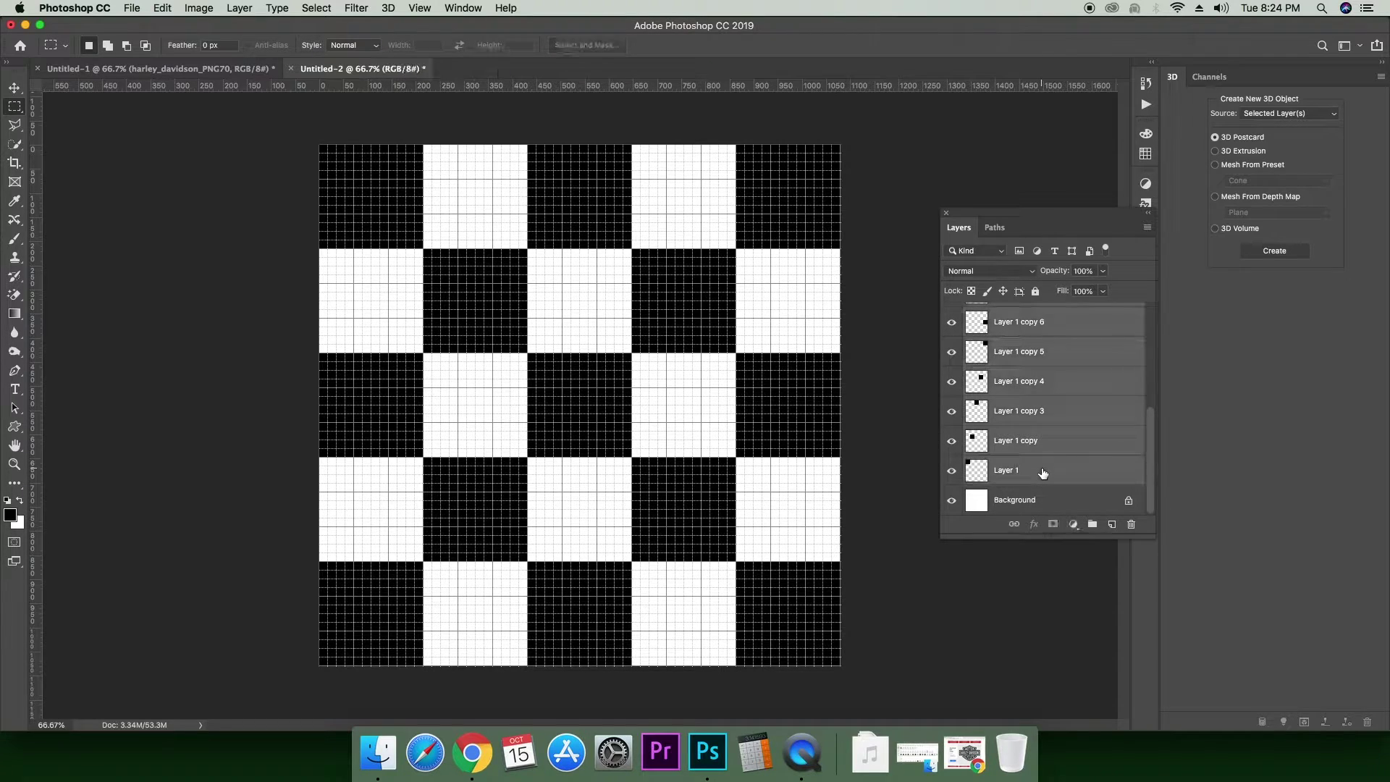
drag(1153, 460, 1163, 310)
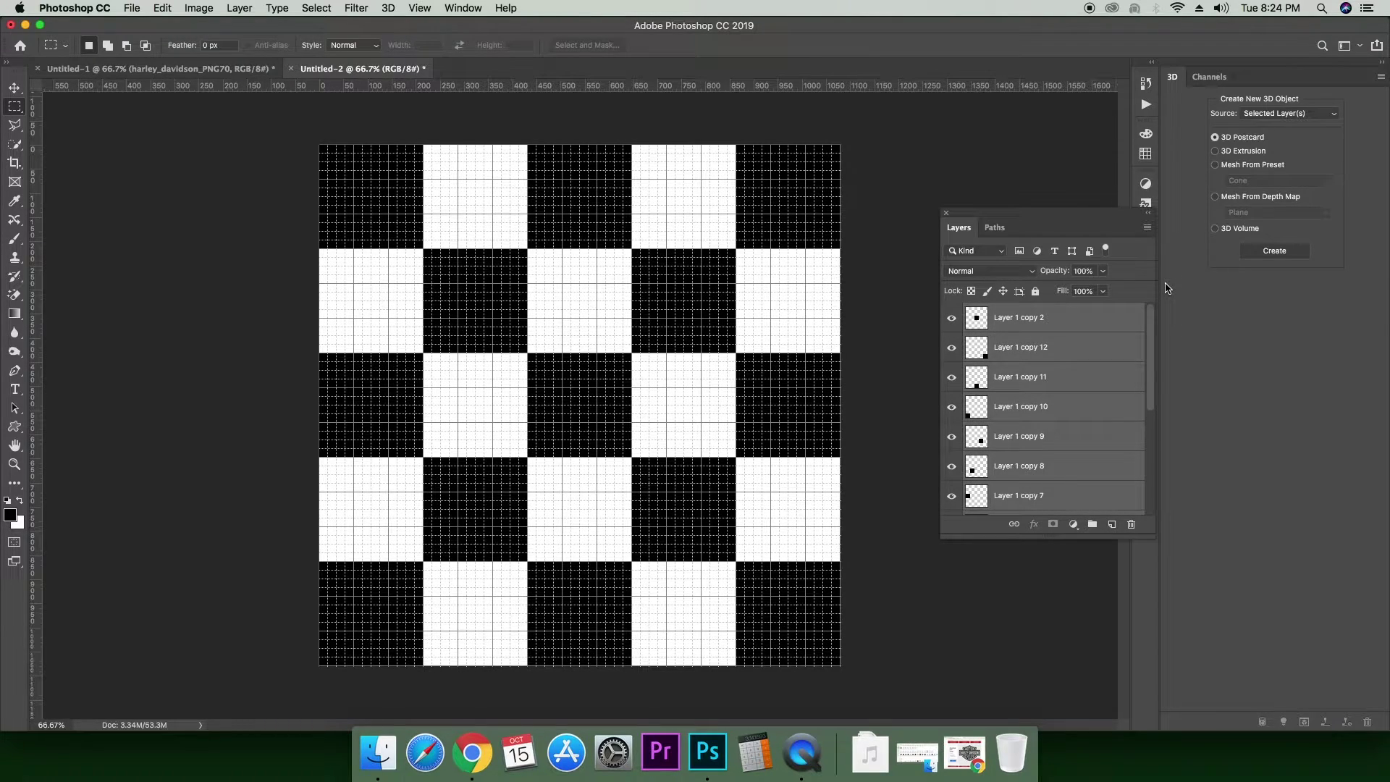
key(super+e)
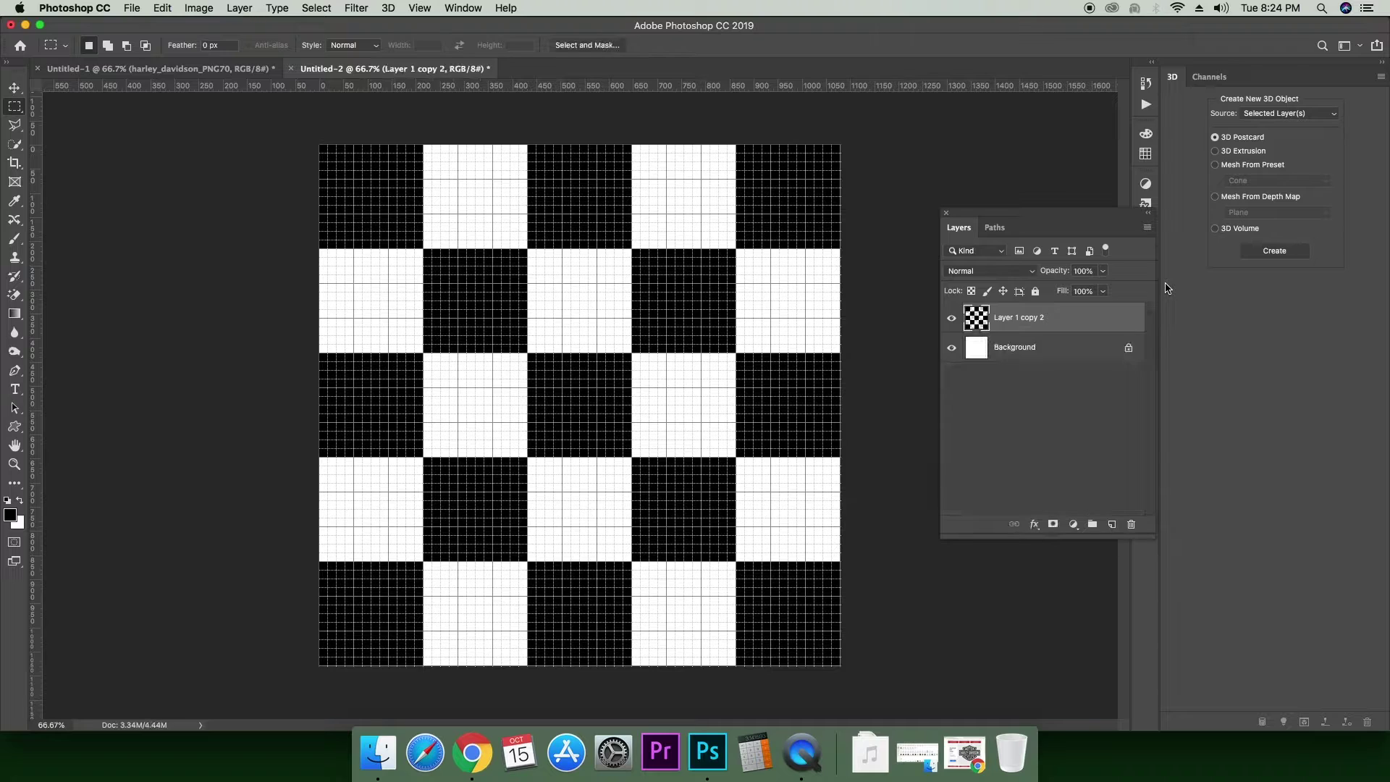
click(952, 318)
click(952, 319)
- Apply a Perspective transform to the merged checkerboard, pulling its right-hand corners inward so it tapers toward the right
key(v)
click(792, 233)
key(super+t)
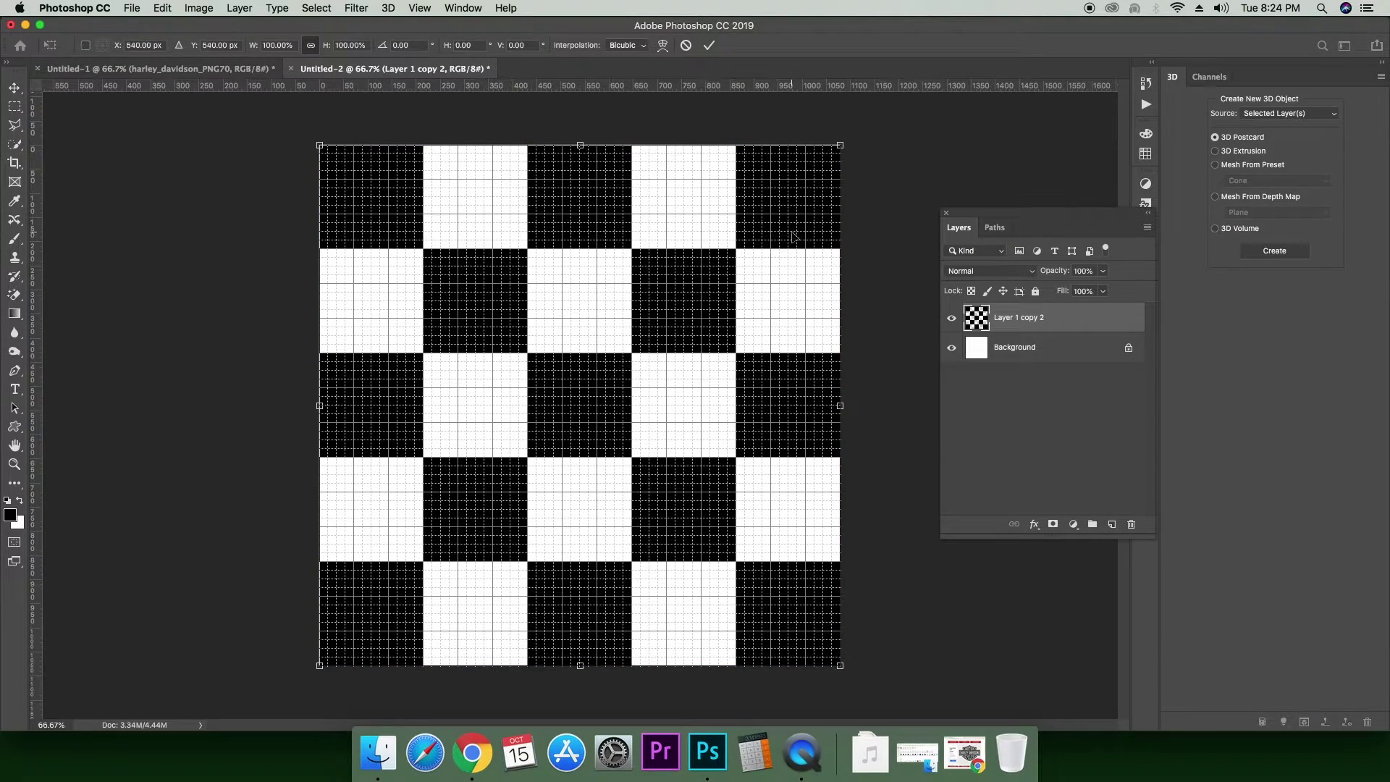
right_click(794, 236)
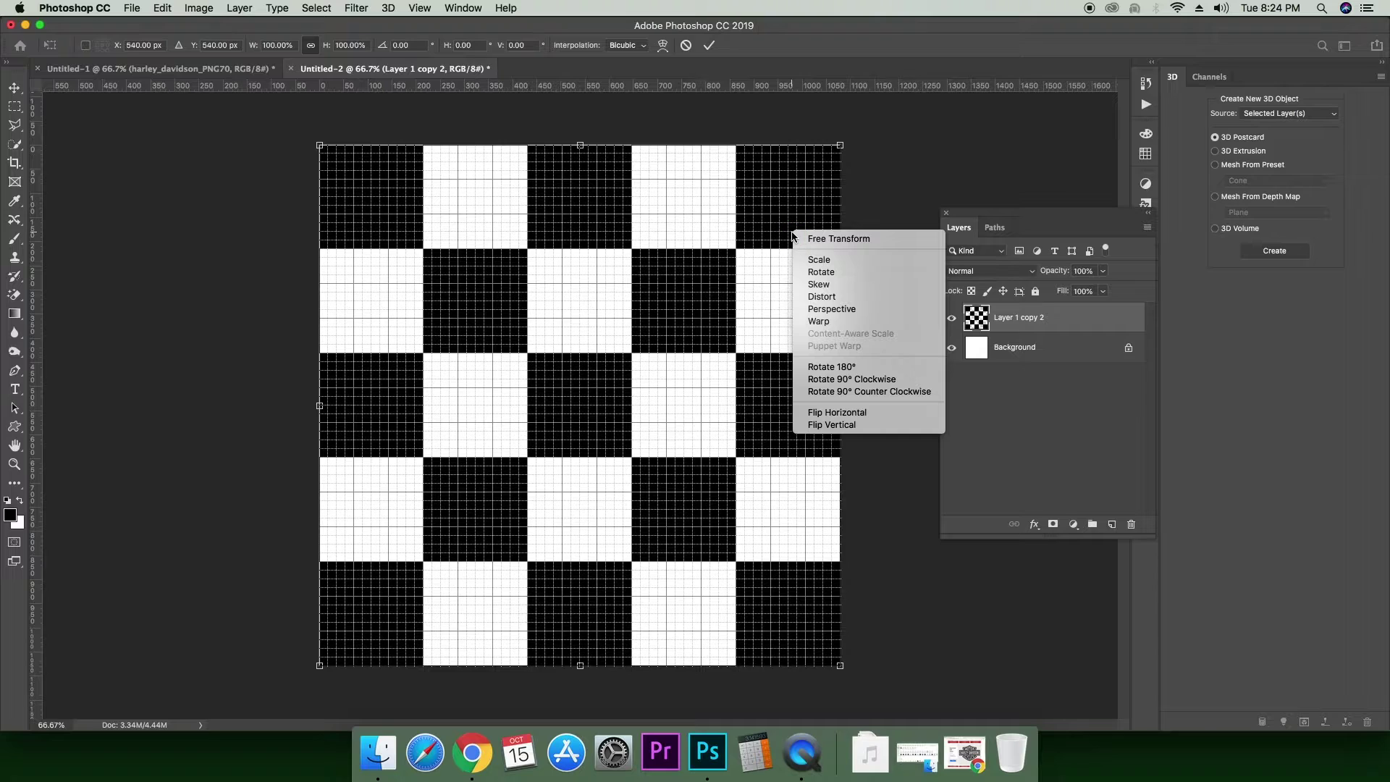
click(824, 310)
drag(841, 144, 839, 356)
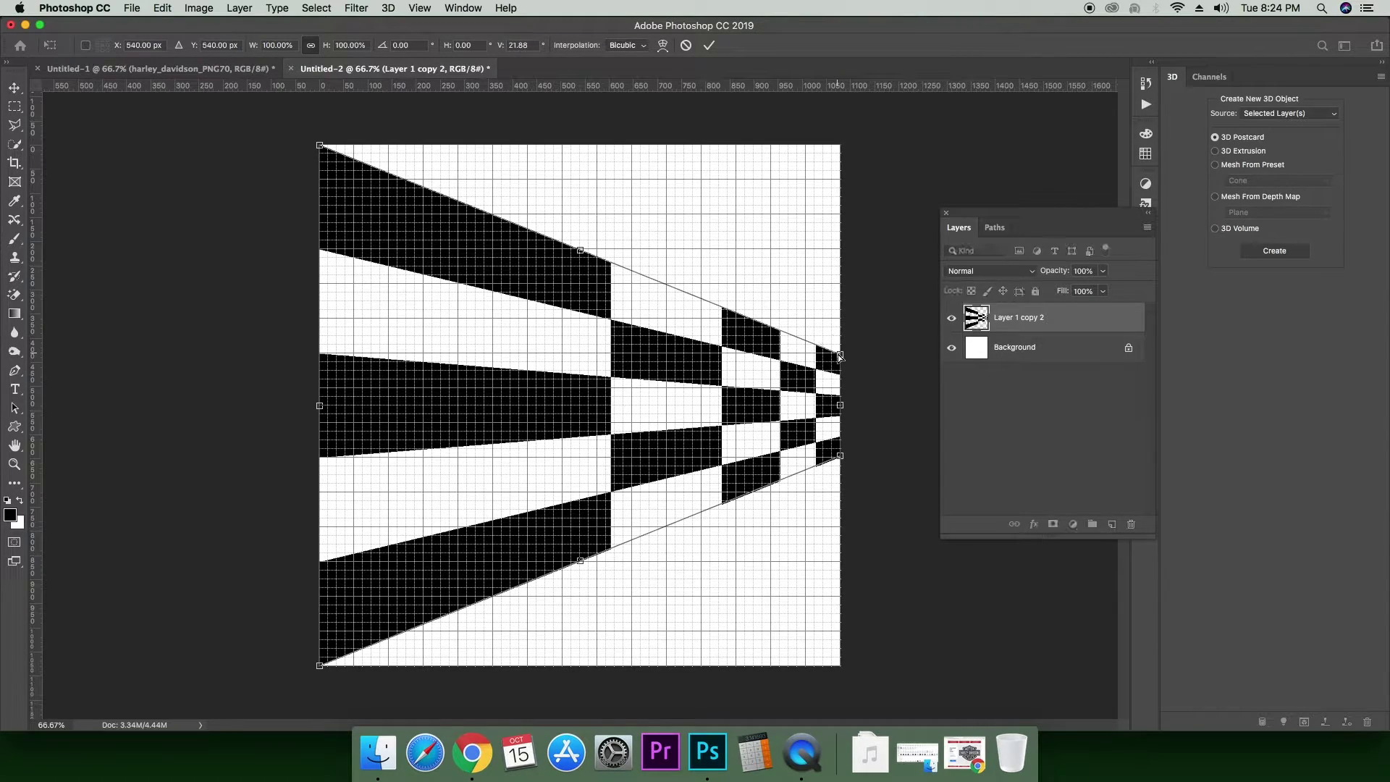
- Scale the tapered checkerboard horizontally to 20% width, keeping it against the canvas's left edge
right_click(802, 369)
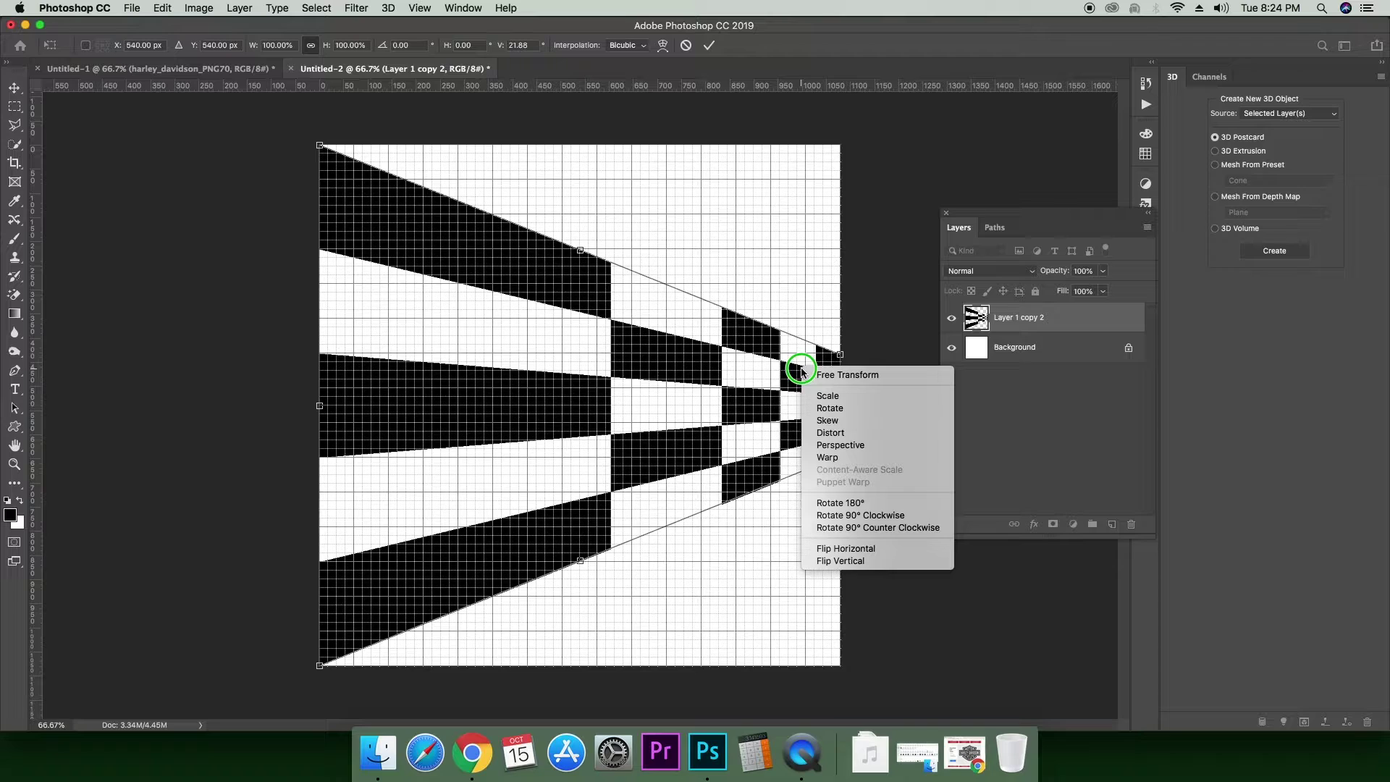
click(832, 404)
drag(839, 404, 423, 402)
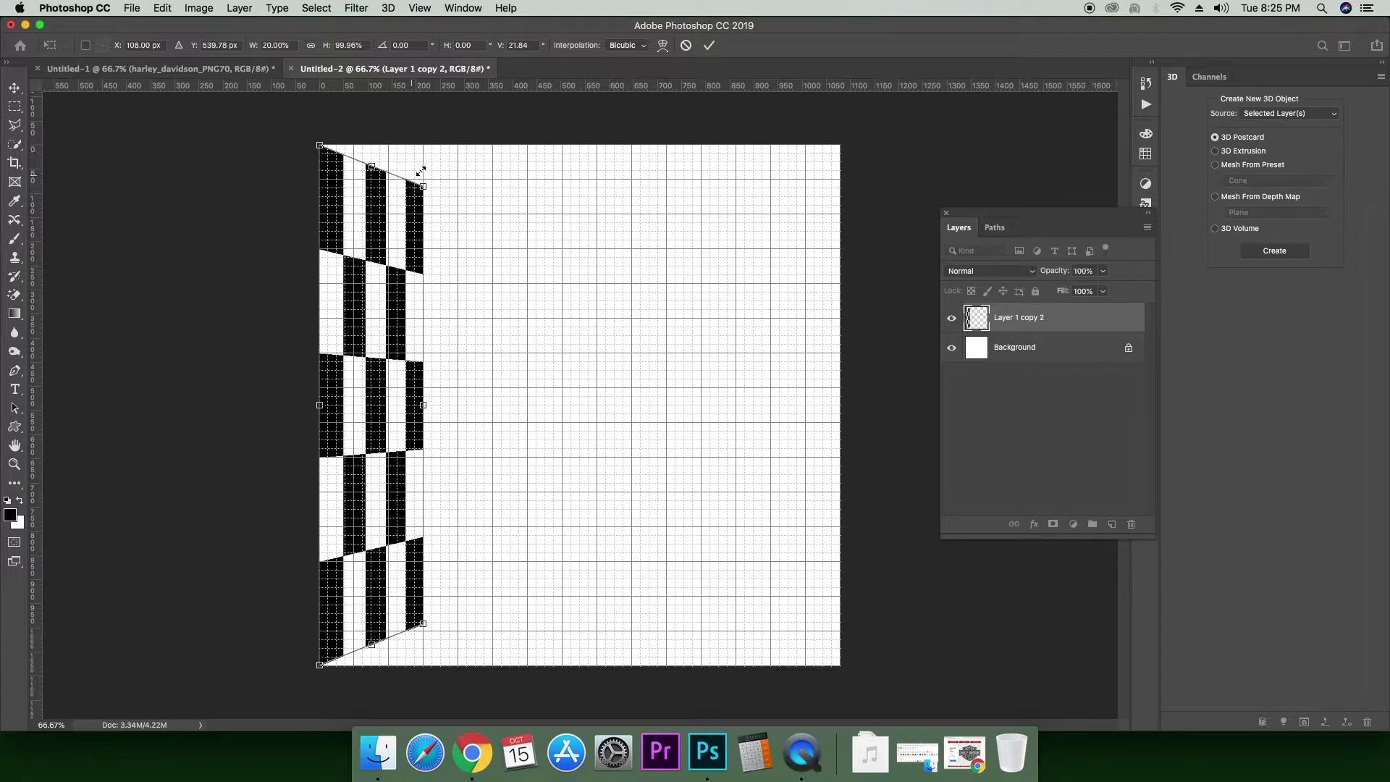
- Taper the panel's inner edge further in perspective, one checker square in from the canvas's top and bottom, and apply the transform
right_click(408, 218)
click(452, 288)
drag(424, 187, 423, 247)
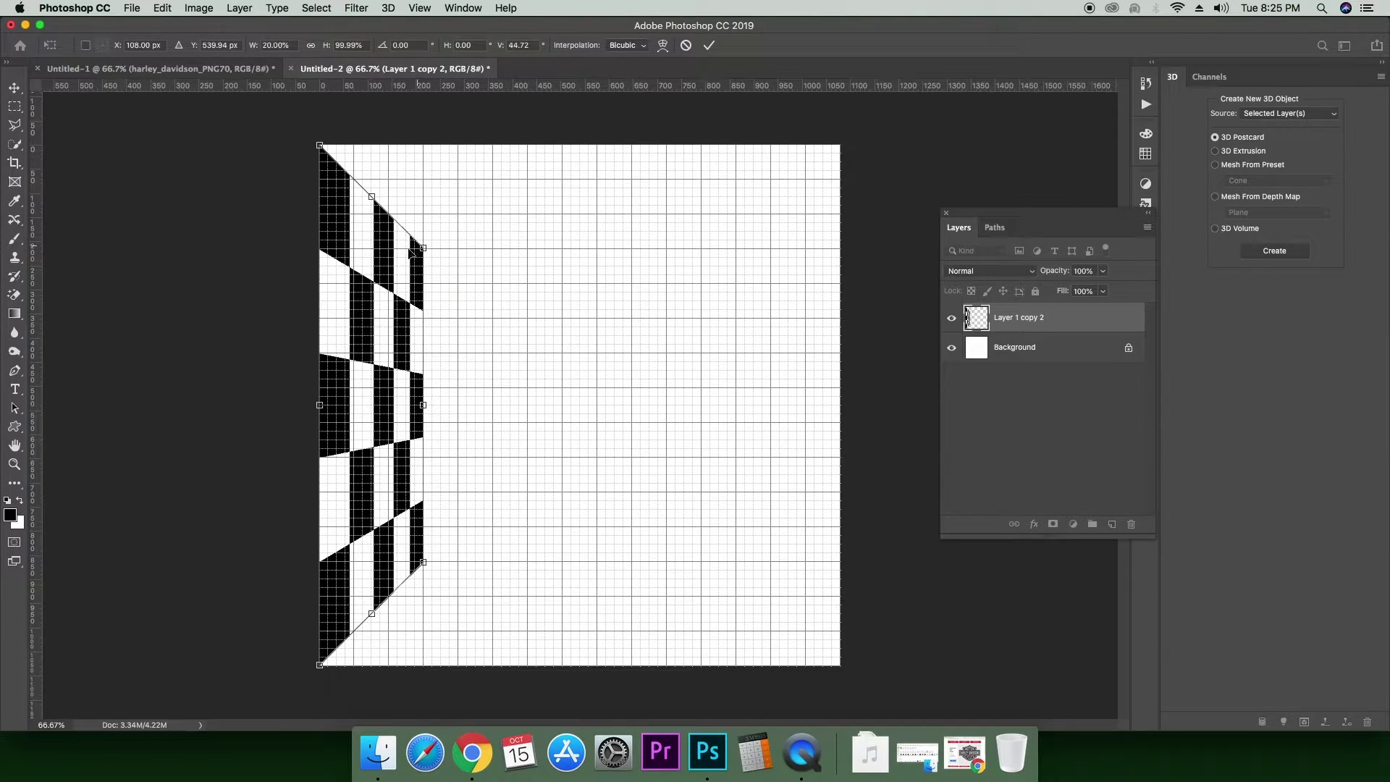
key(Return)
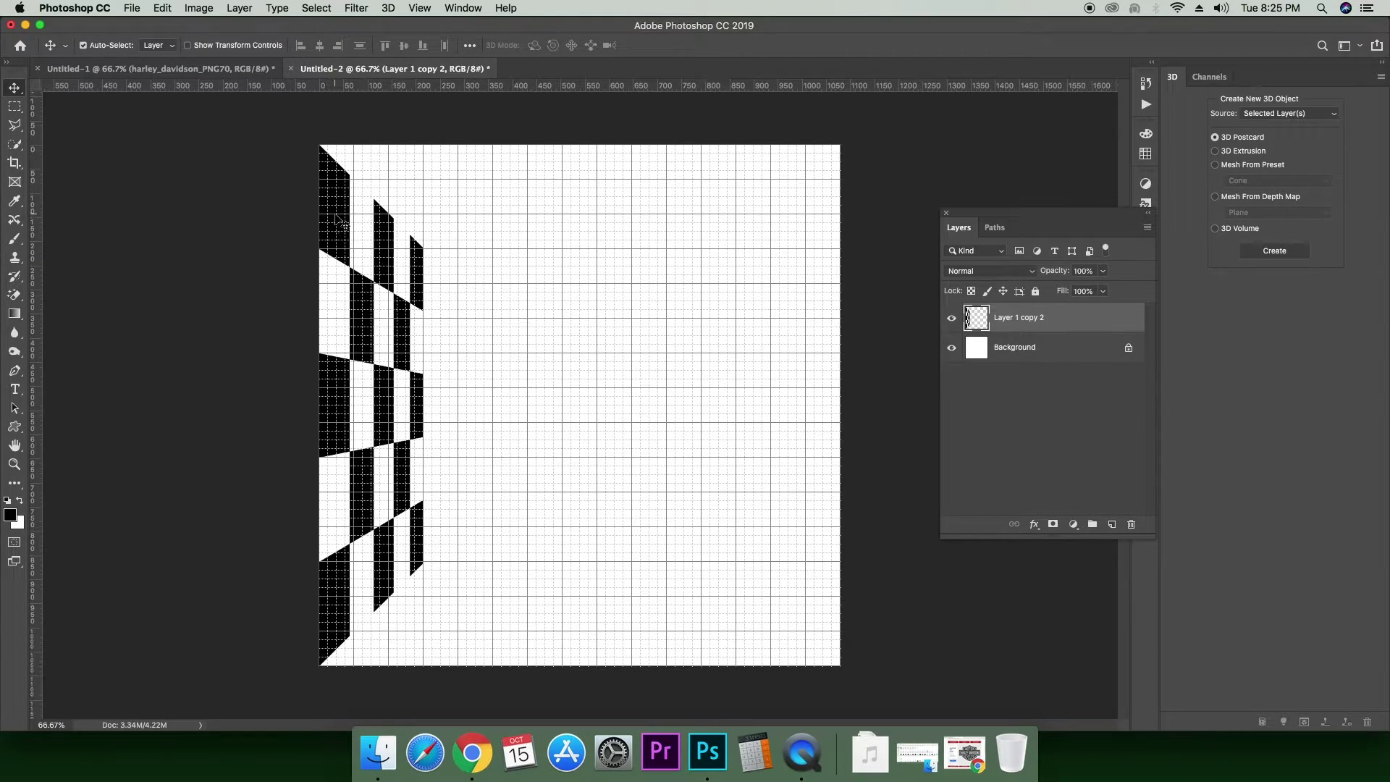
- Duplicate the left checkered wall to the canvas's right edge and flip the copy horizontally
drag(338, 212, 753, 223)
key(super+t)
right_click(752, 217)
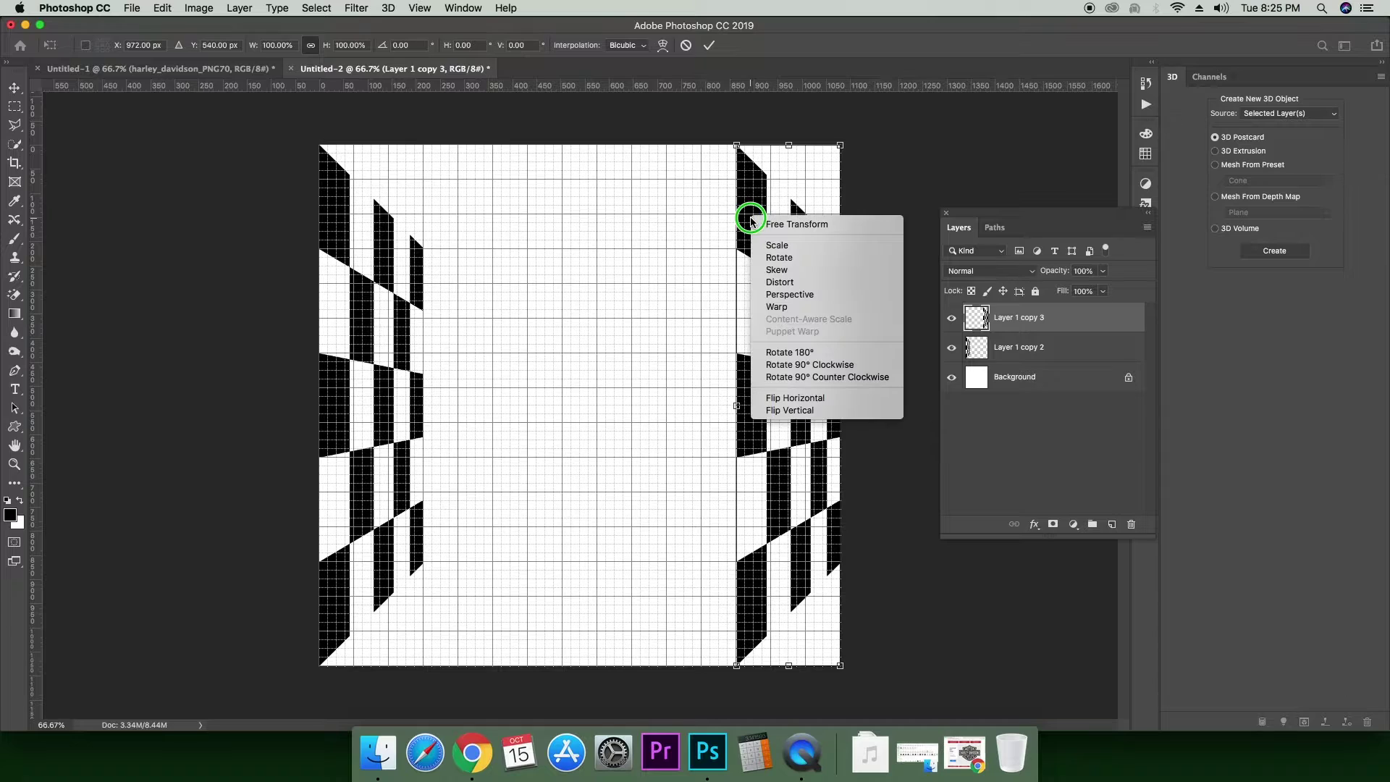
click(812, 397)
key(Return)
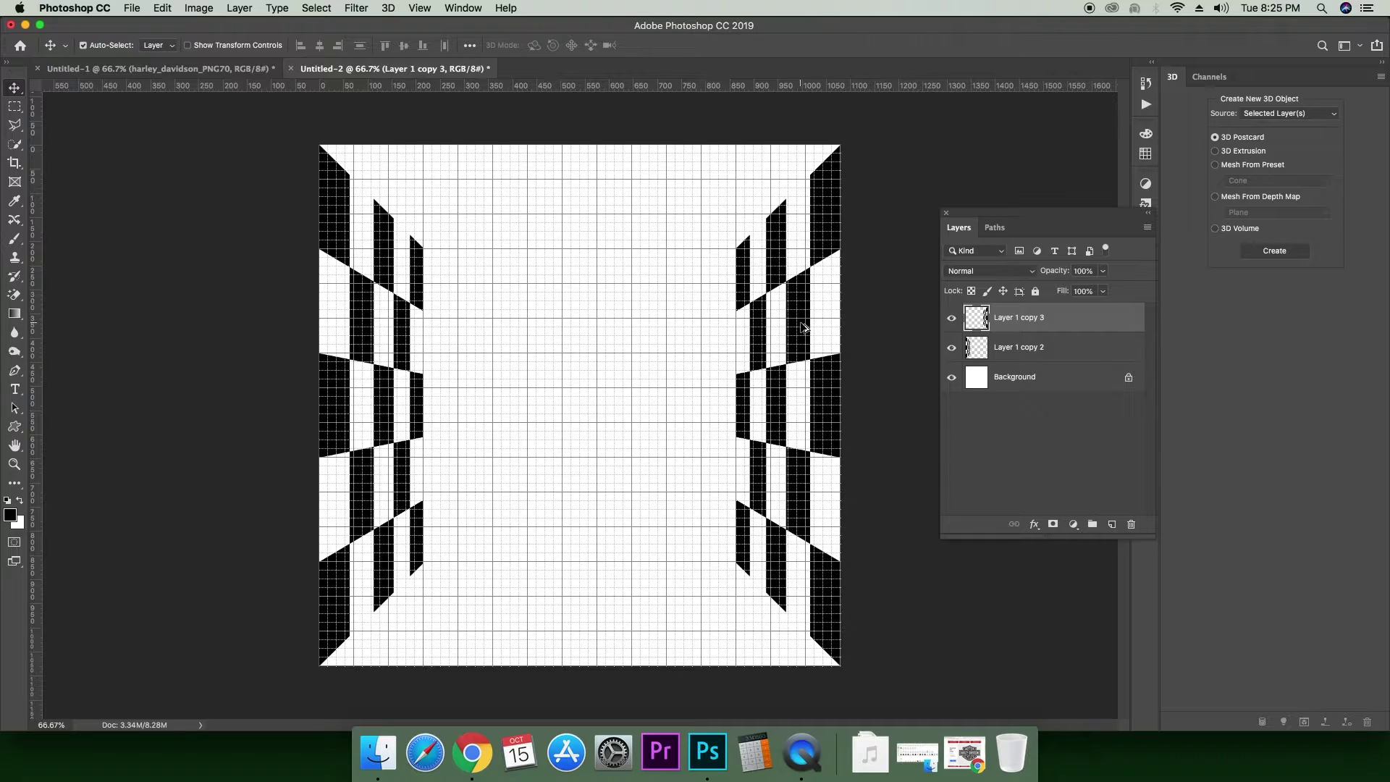
- Duplicate the right checkered wall and rotate the copy 90° clockwise to form the floor along the canvas's bottom edge
drag(806, 323, 575, 320)
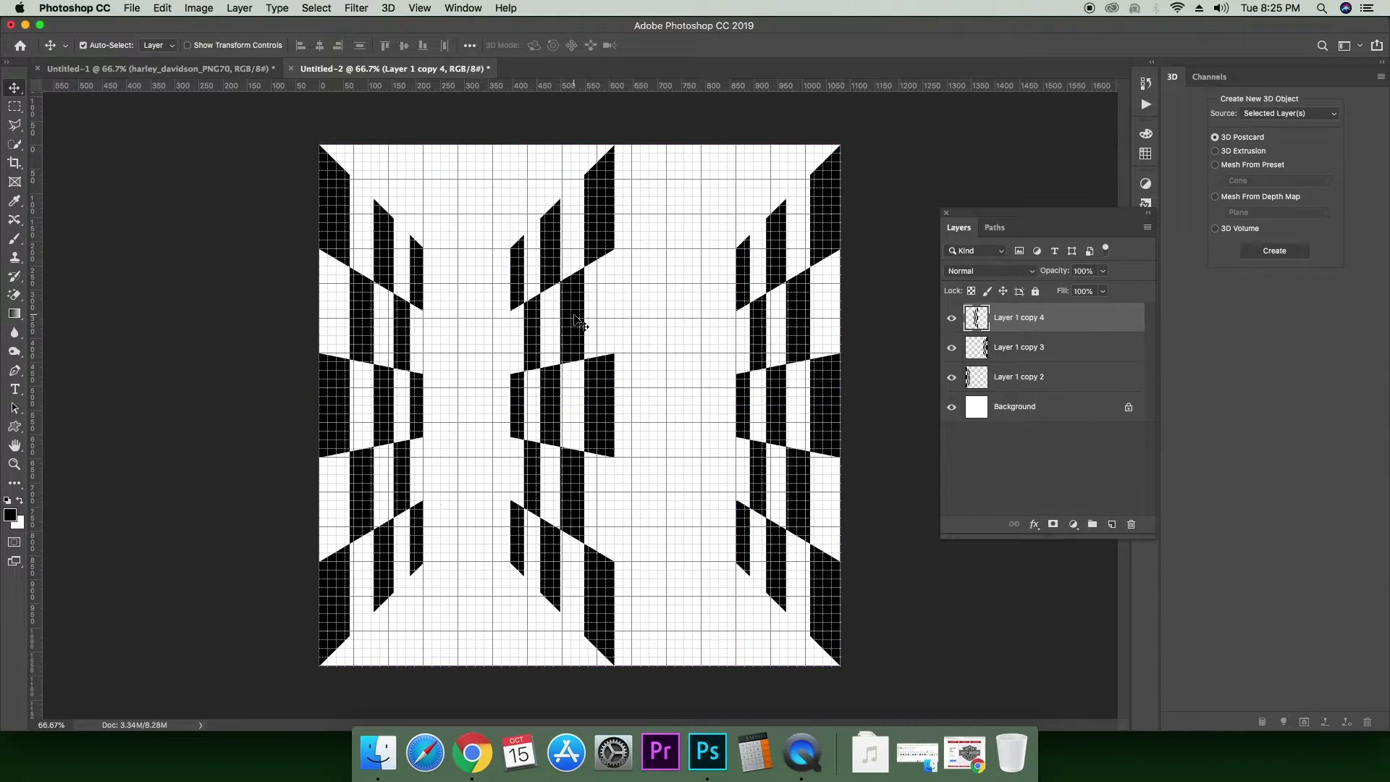
key(super+t)
right_click(575, 319)
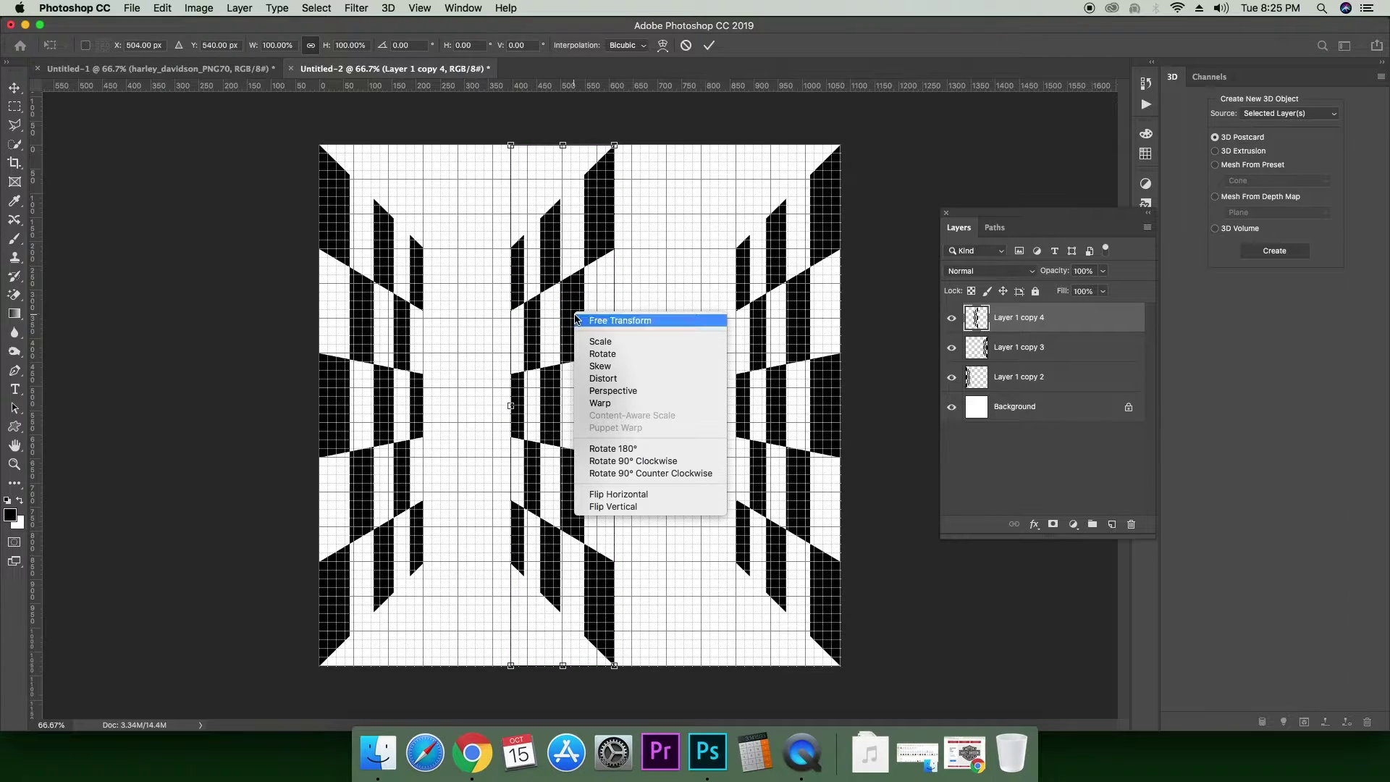
click(651, 462)
- Duplicate the checkered floor panel to the canvas's top edge and flip the copy vertically to form the ceiling
drag(630, 380, 638, 192)
key(Return)
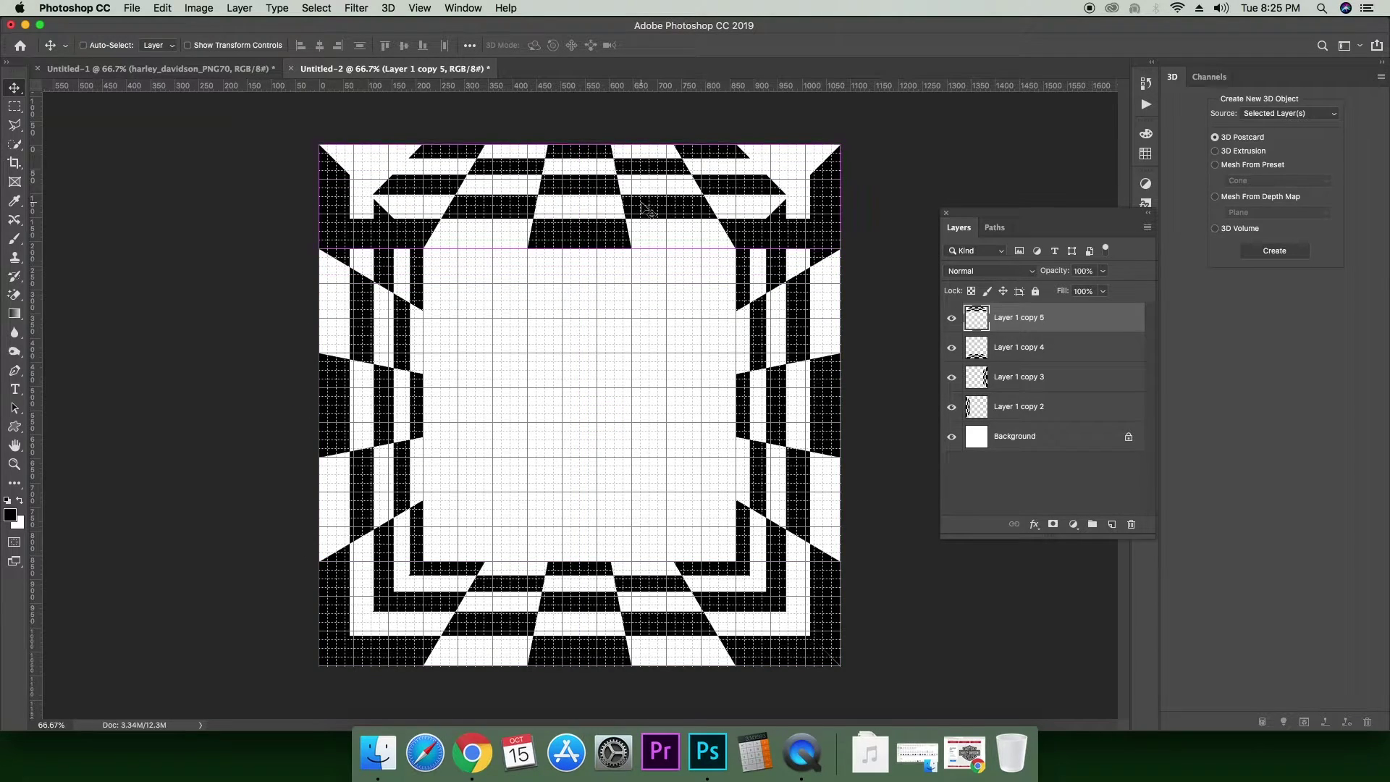
key(ctrl+t)
right_click(634, 201)
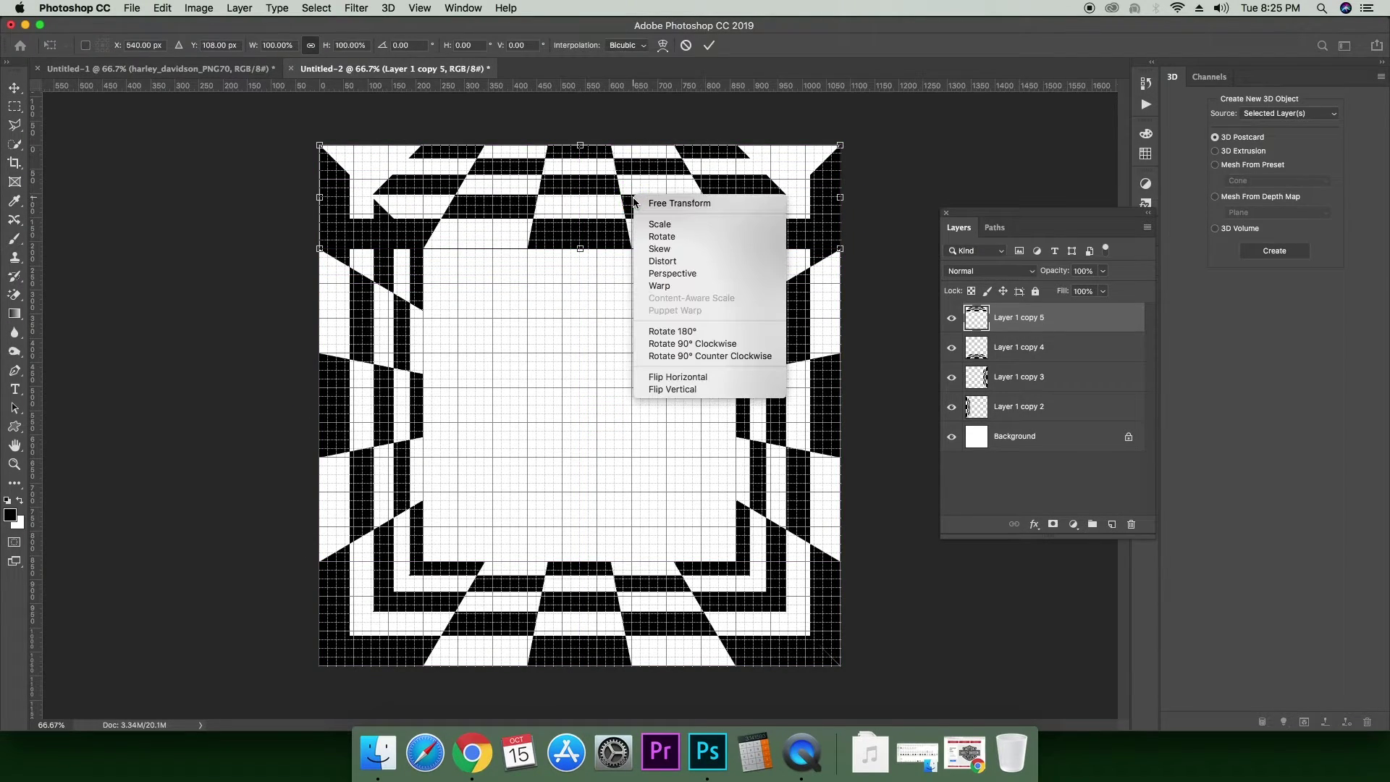
click(753, 391)
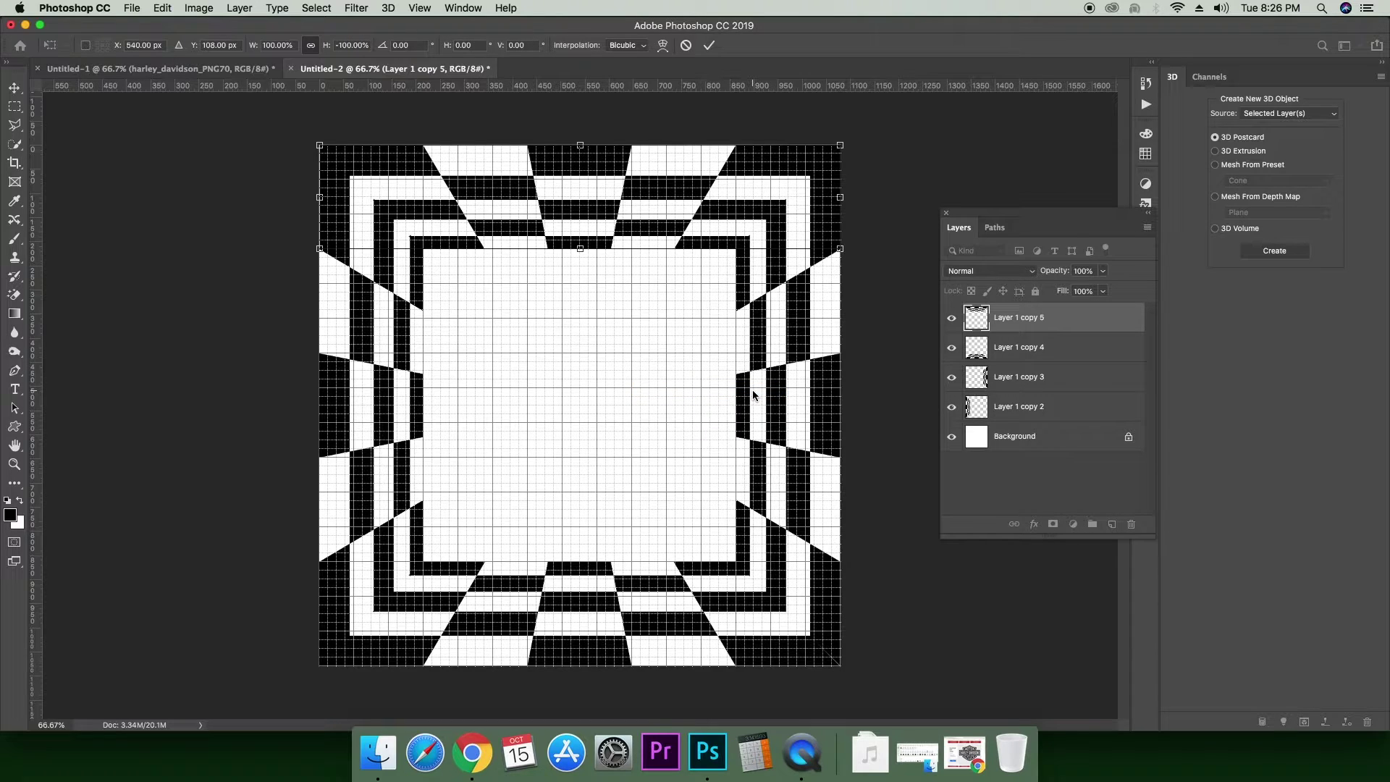
key(Return)
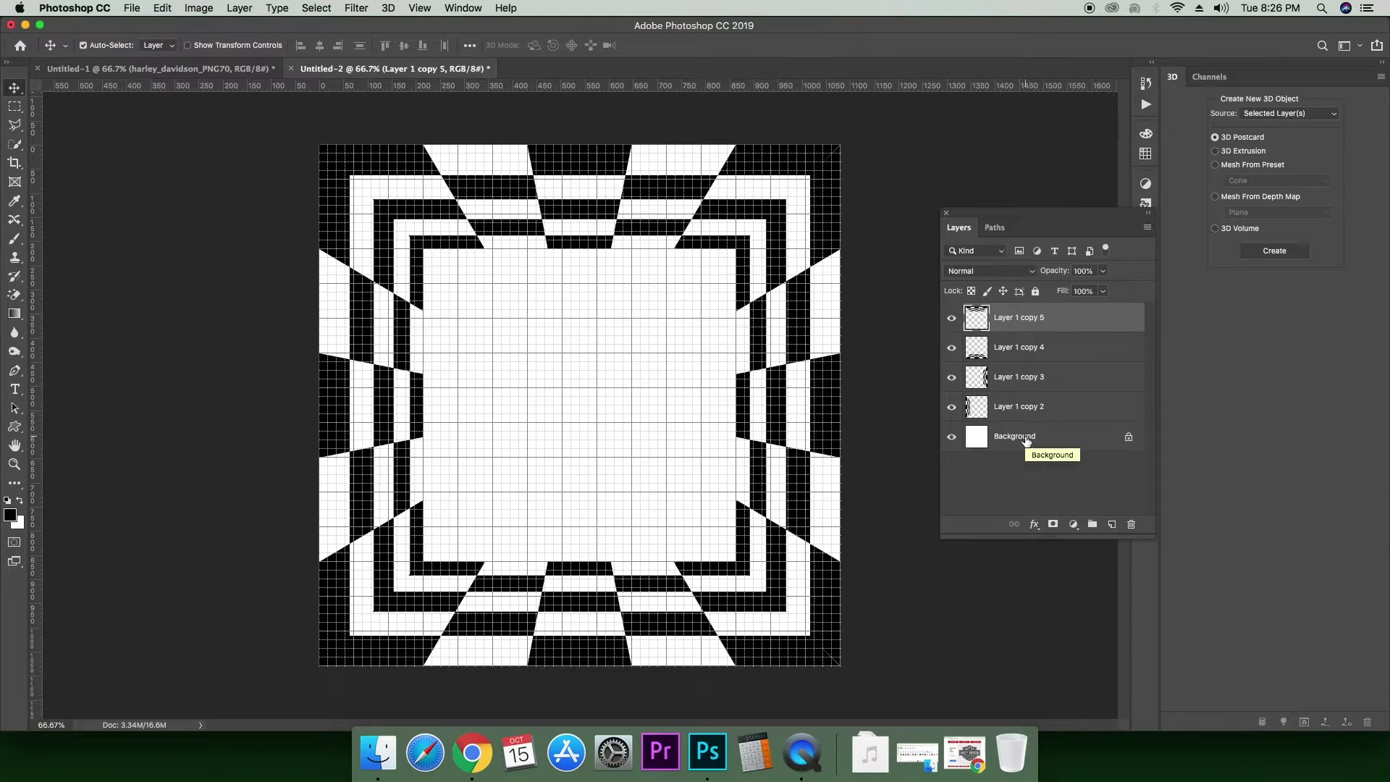
- Hide the grid and fill the Background layer with black
key(super+apostrophe)
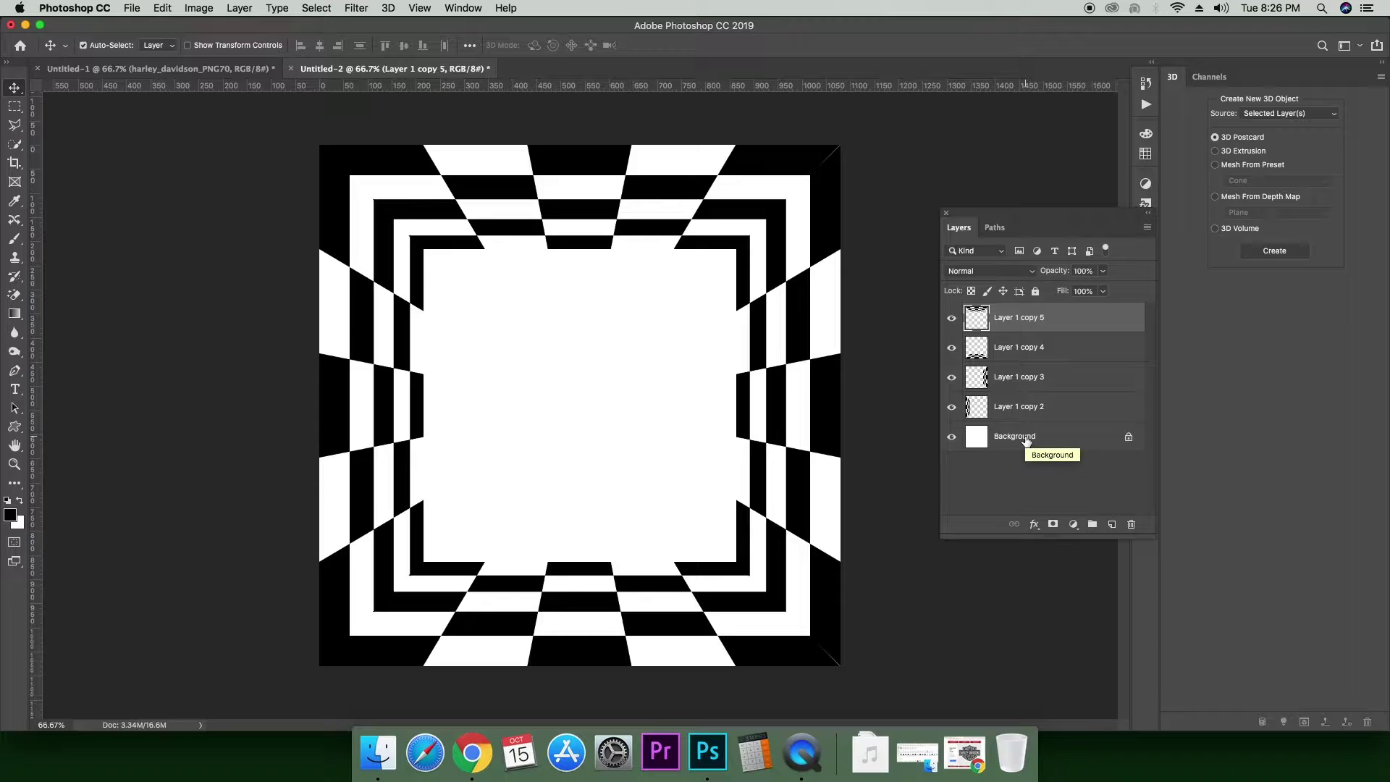
click(1026, 439)
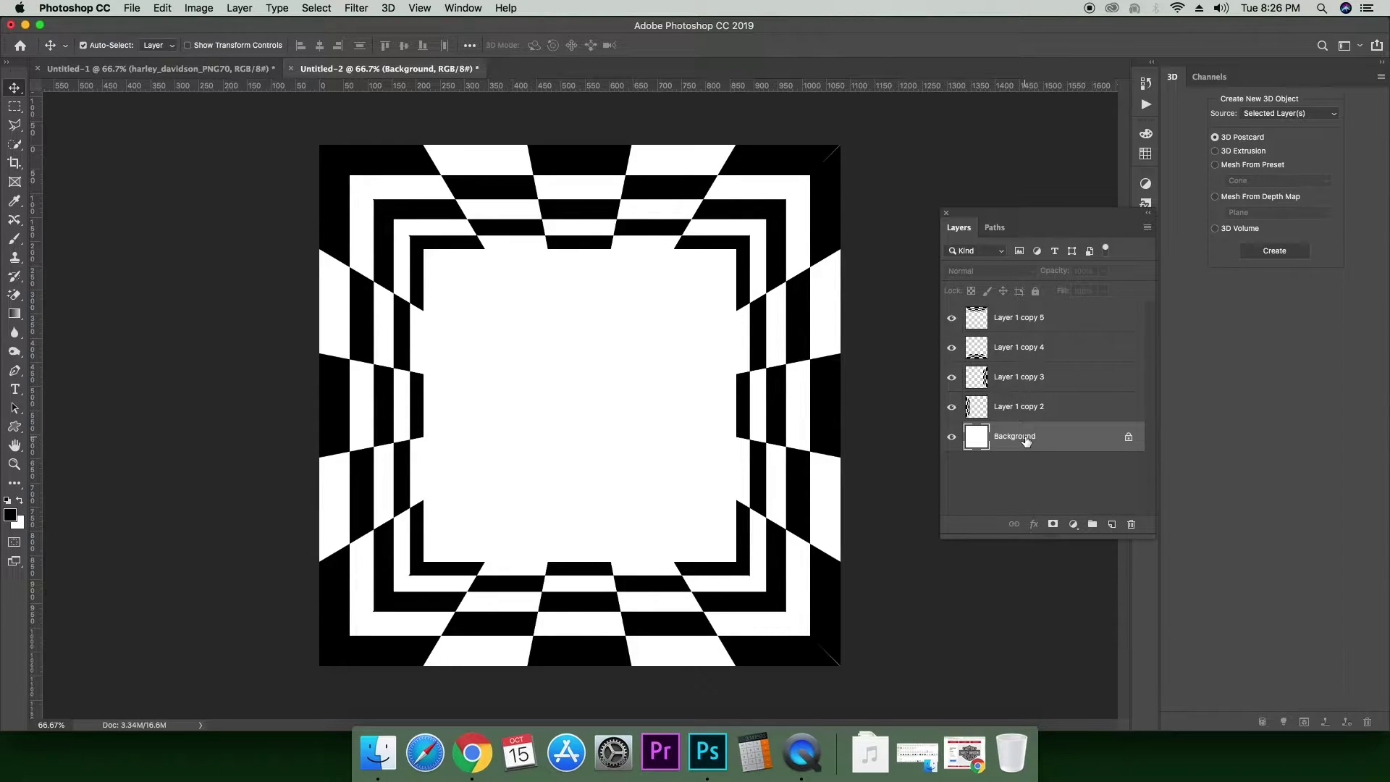
key(alt+BackSpace)
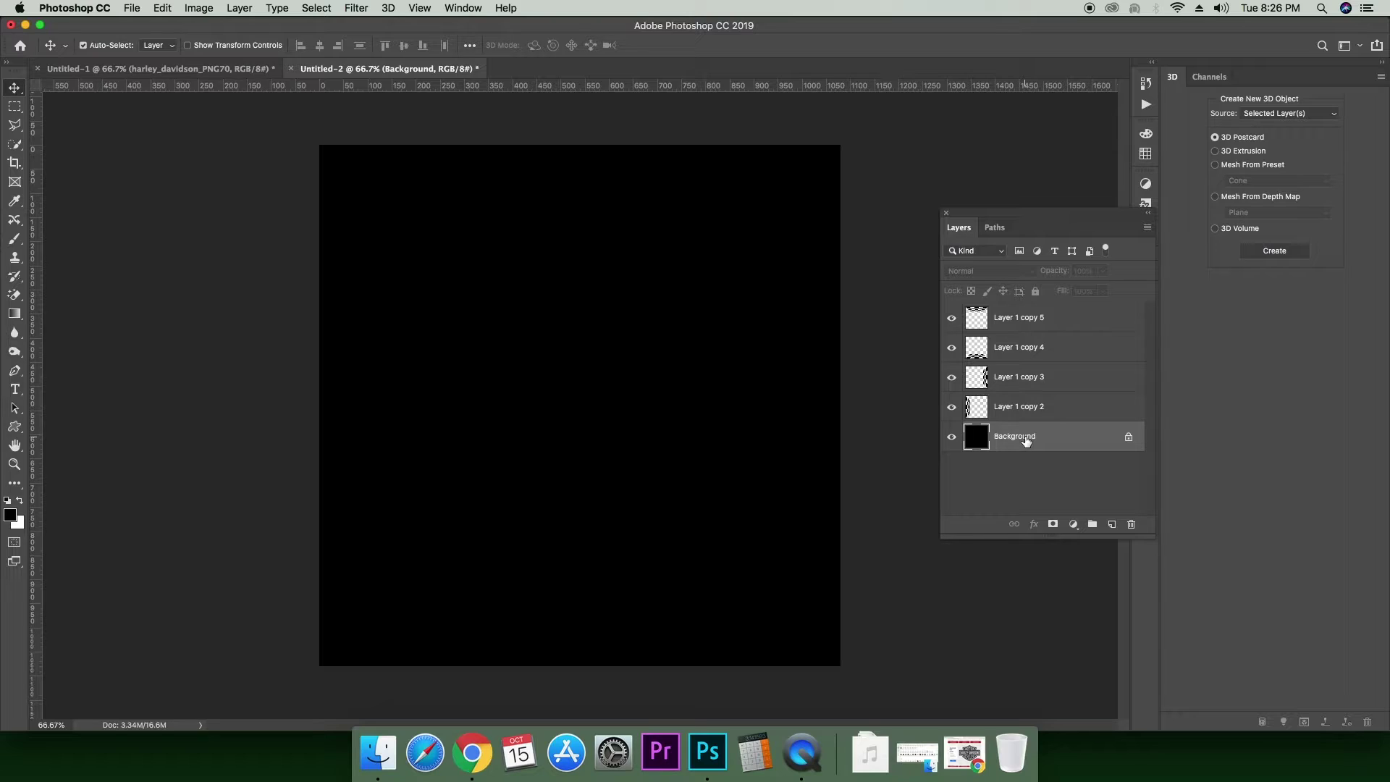
- Merge the four checkered wall, floor and ceiling layers into one layer, keeping the Background separate
click(1028, 407)
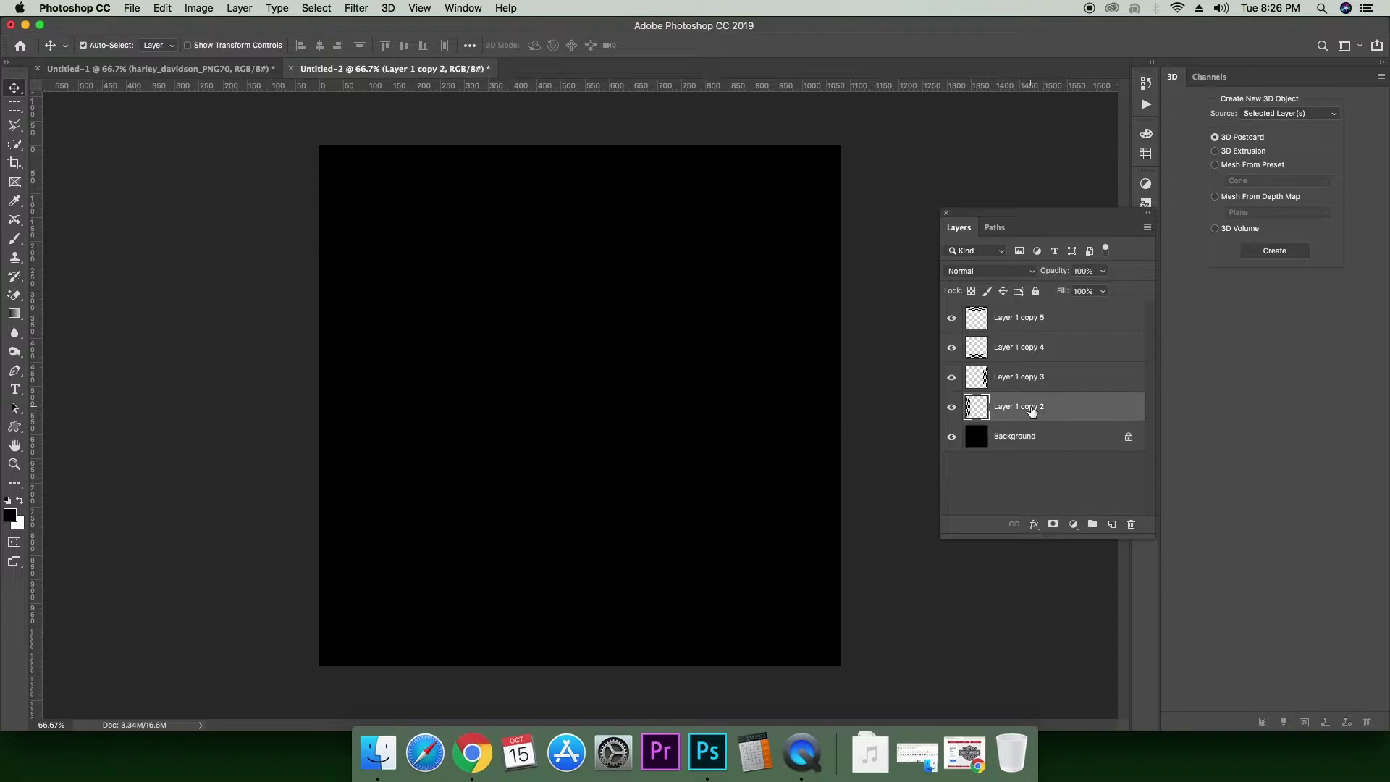
shift+click(1044, 320)
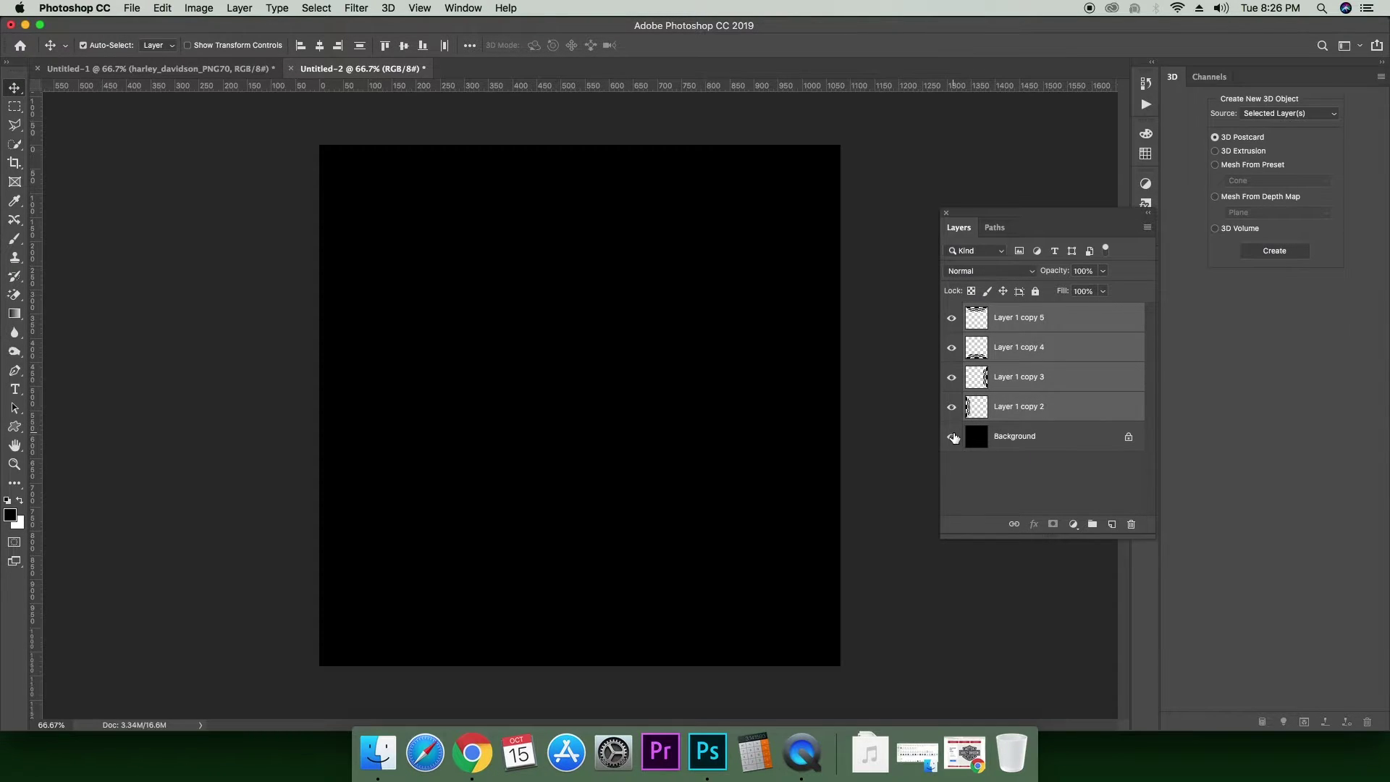
click(952, 437)
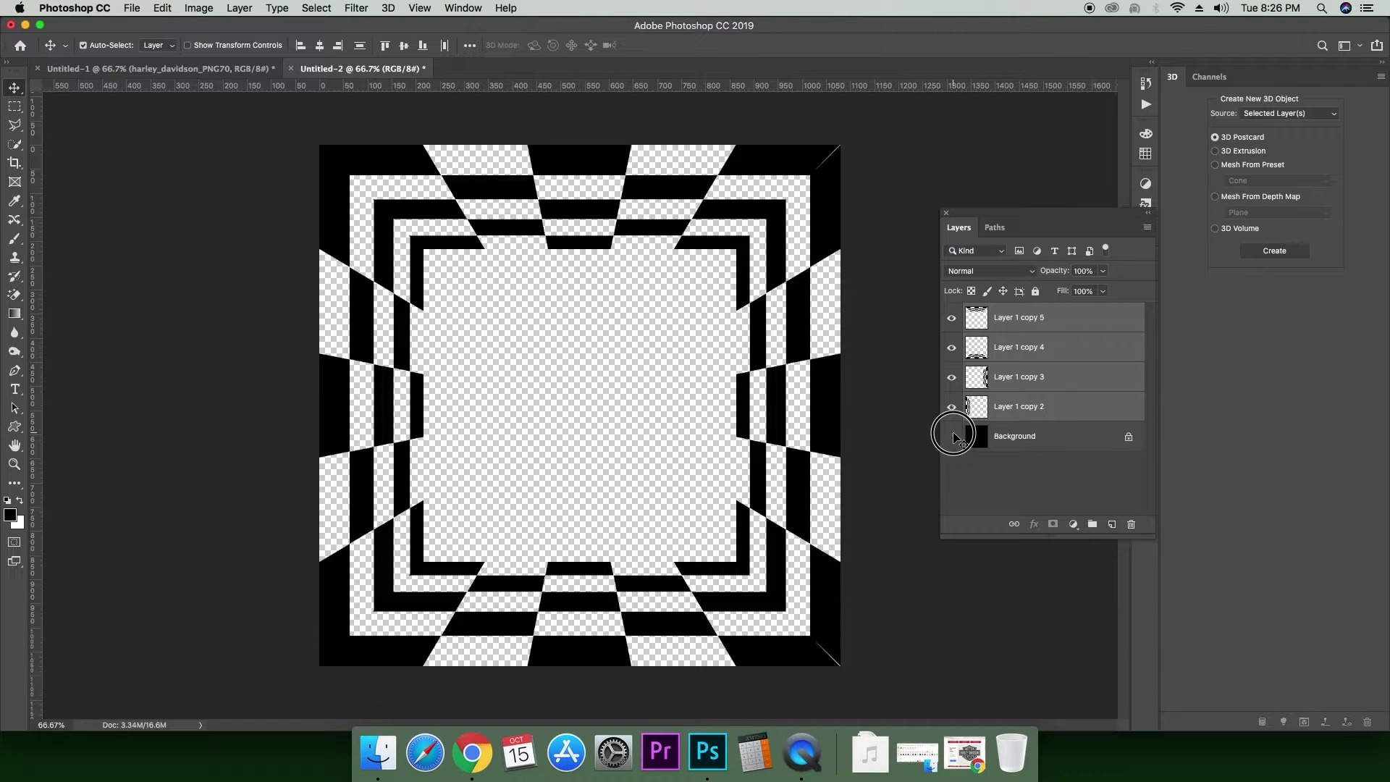
click(952, 437)
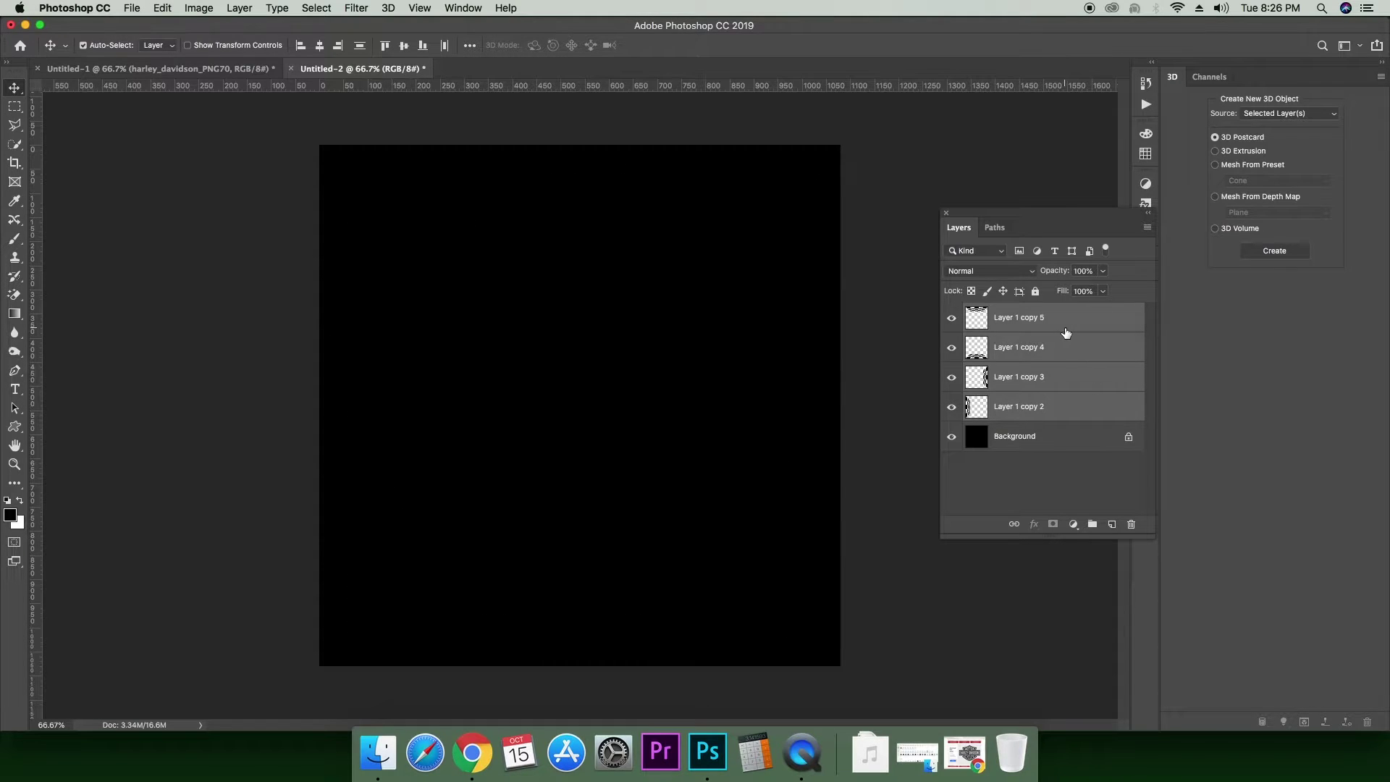
key(super+e)
- Add an Outer Glow effect to the merged checkered layer with a saturated blue of about #0438e0
click(1033, 525)
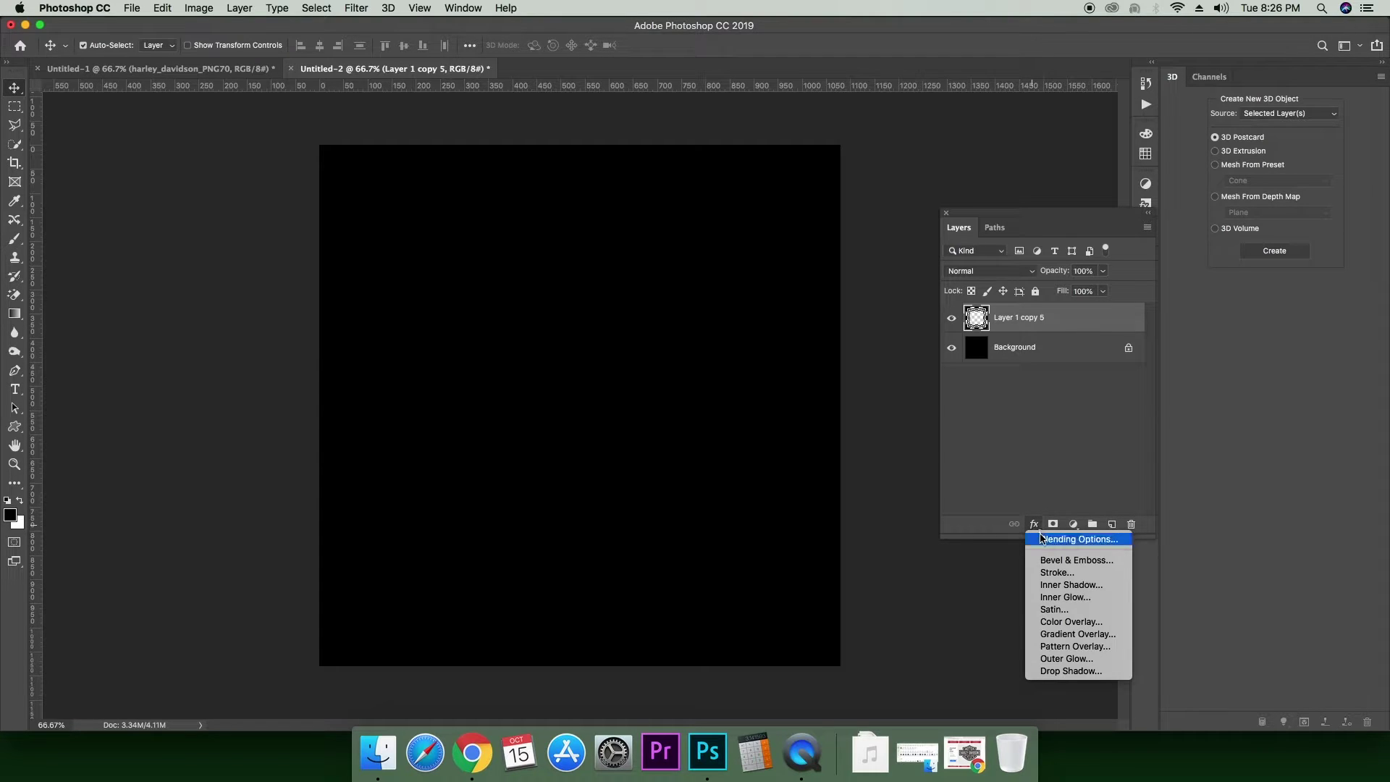
click(1080, 660)
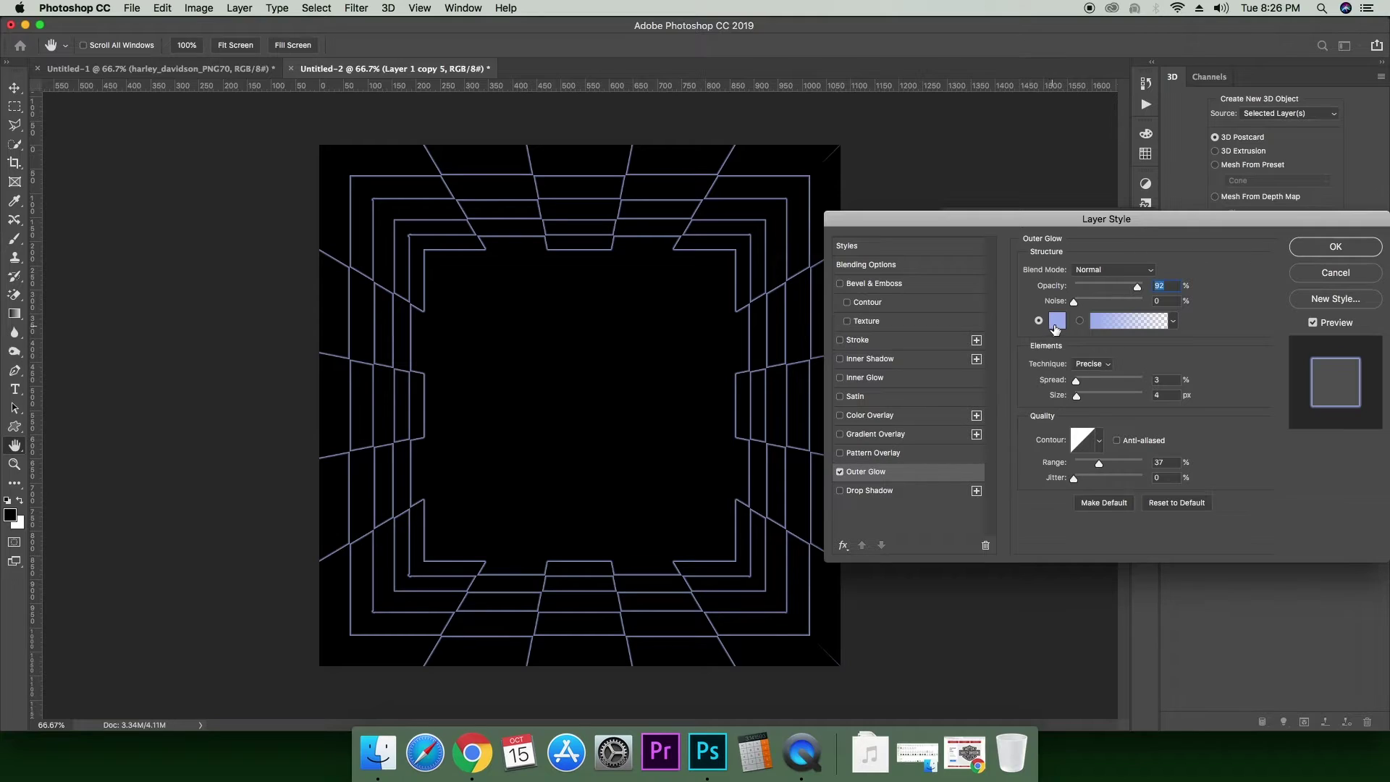
click(1056, 328)
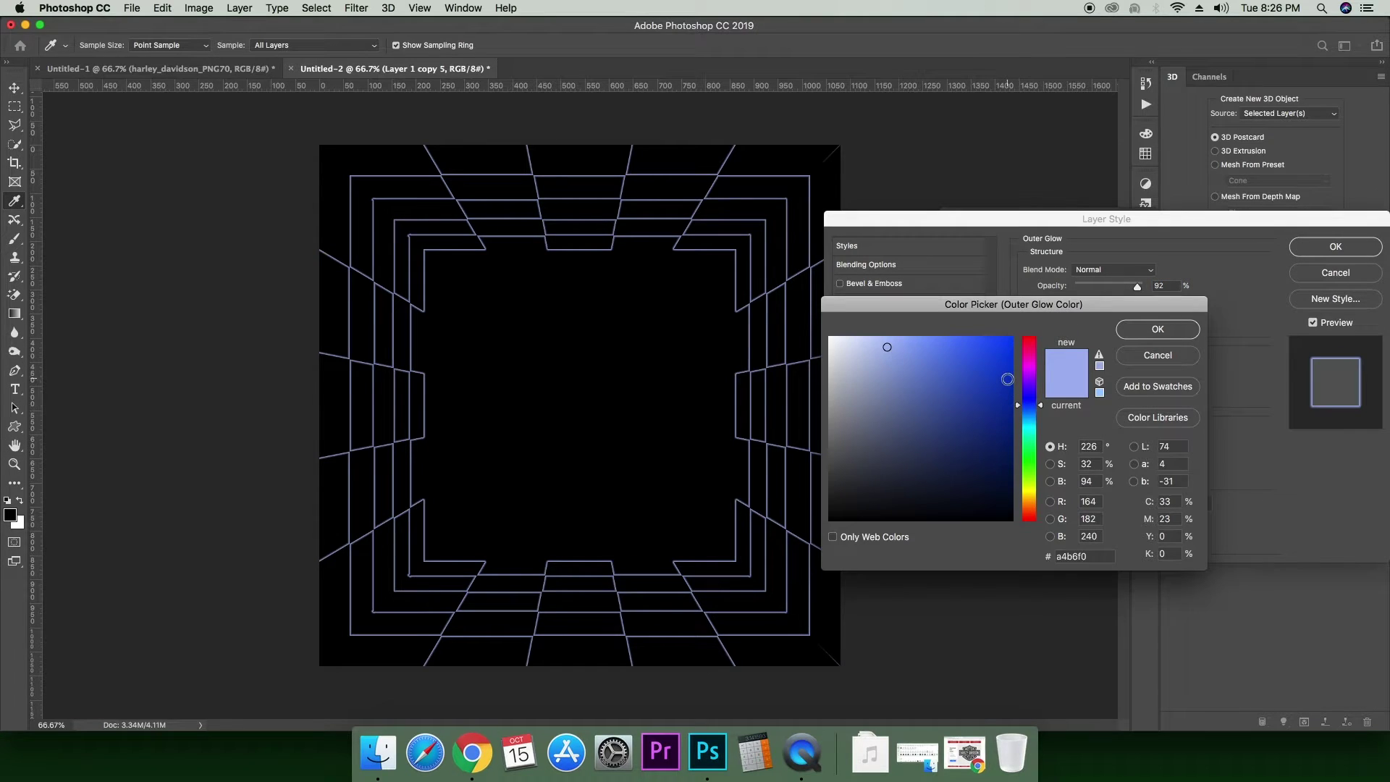
click(1007, 378)
drag(1007, 378, 1010, 358)
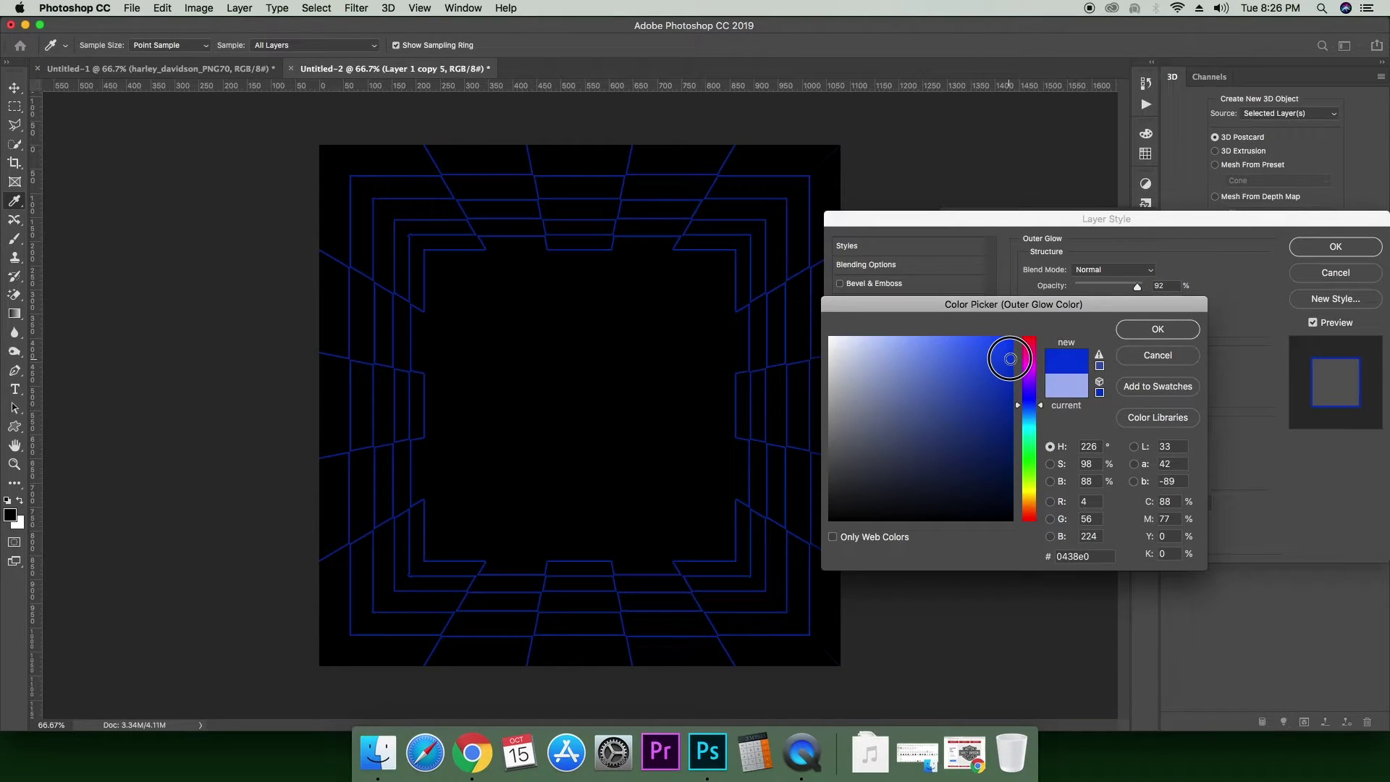
click(1156, 330)
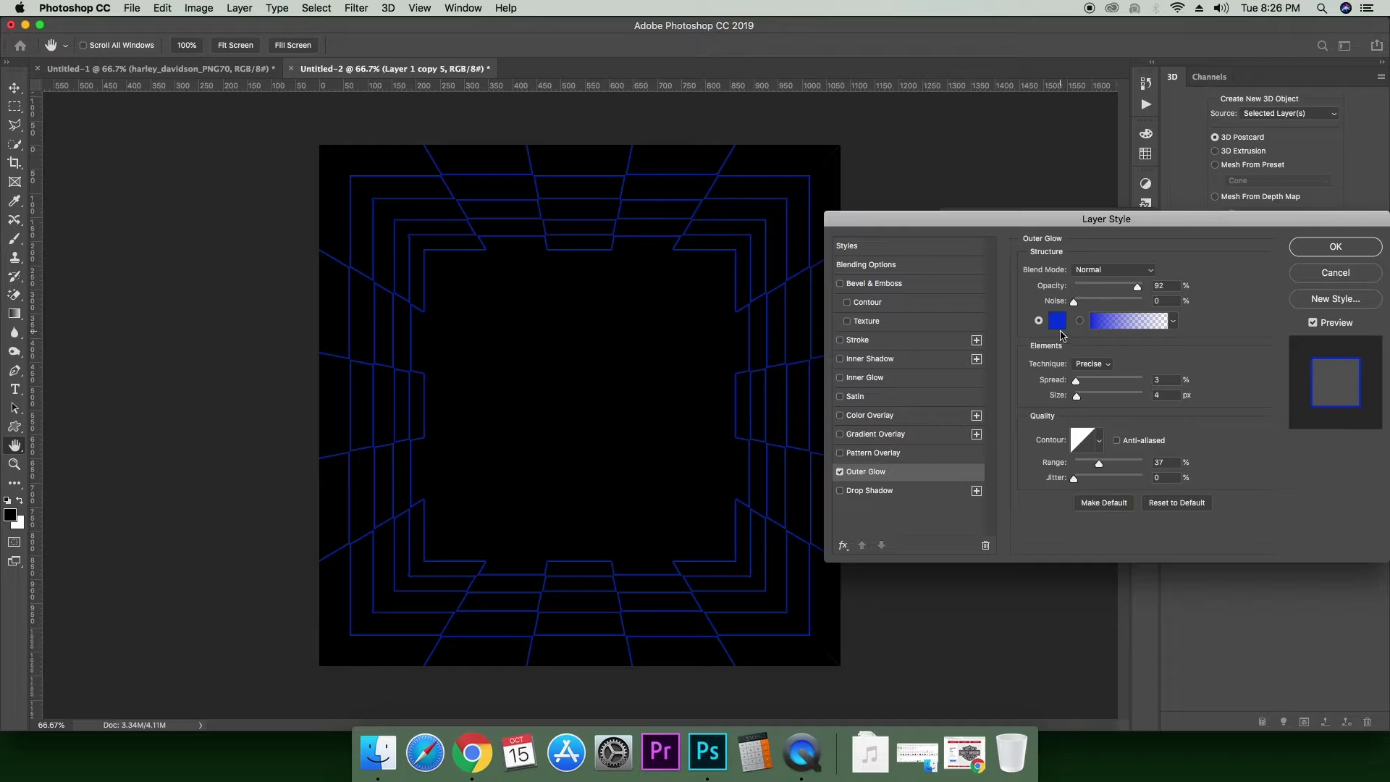
click(1335, 248)
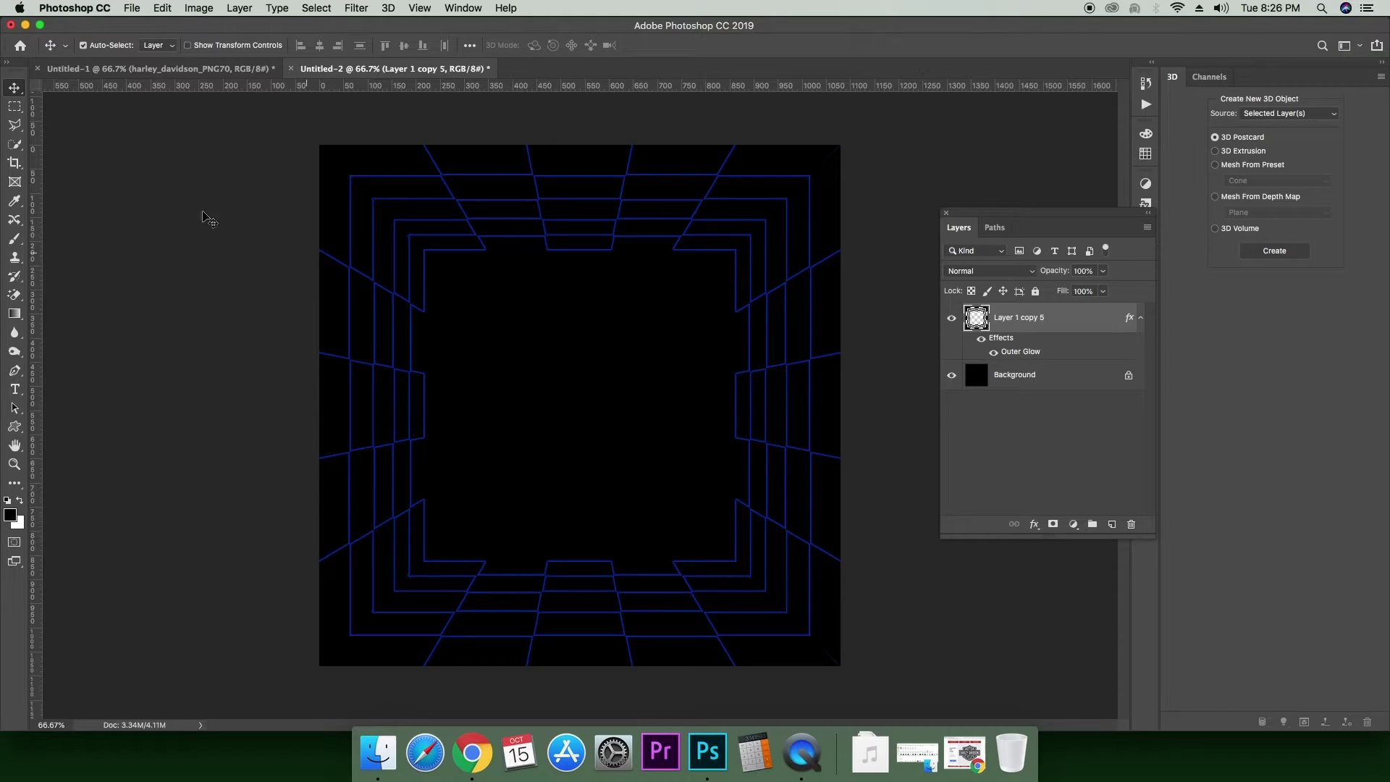
- Place motorcycle_PNG3144.png as an embedded image, scaled down and positioned on the room's floor near the lower centre
click(132, 9)
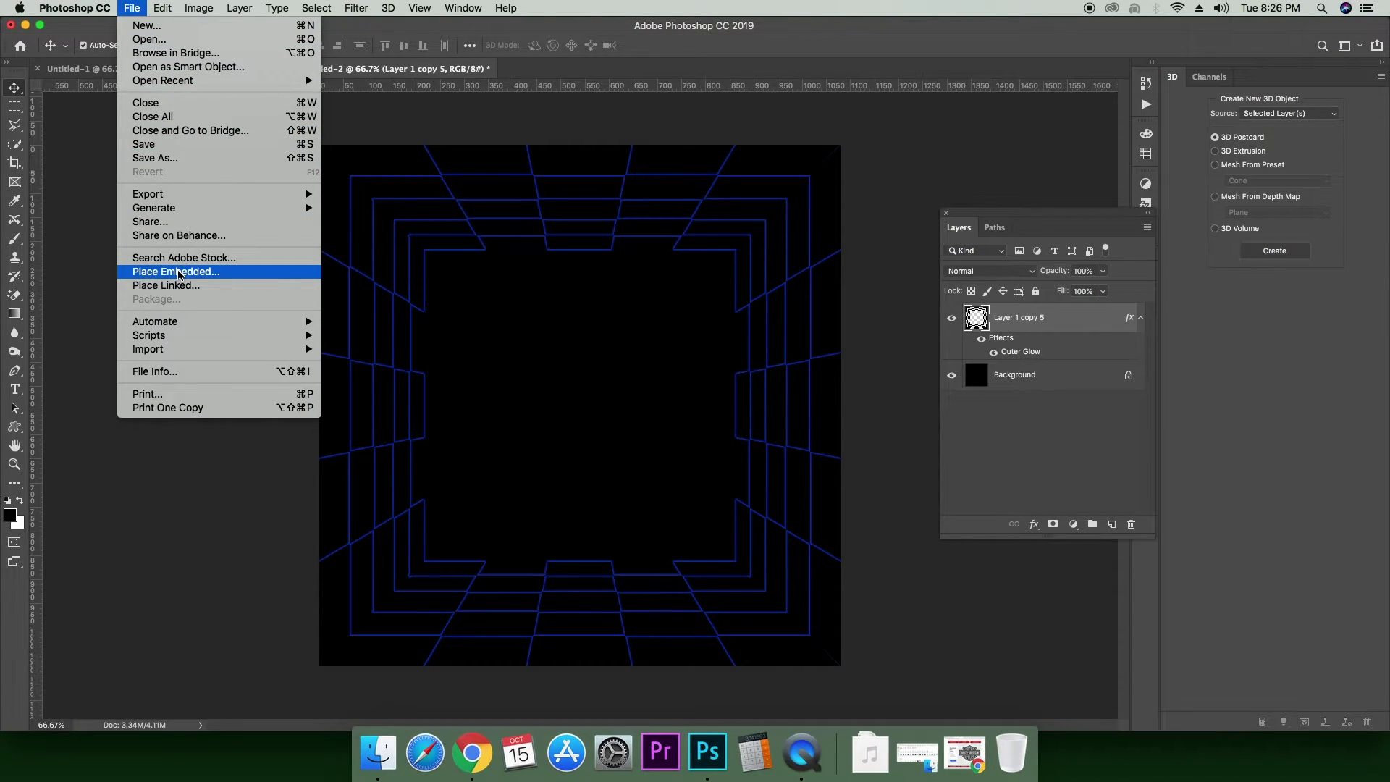
click(179, 275)
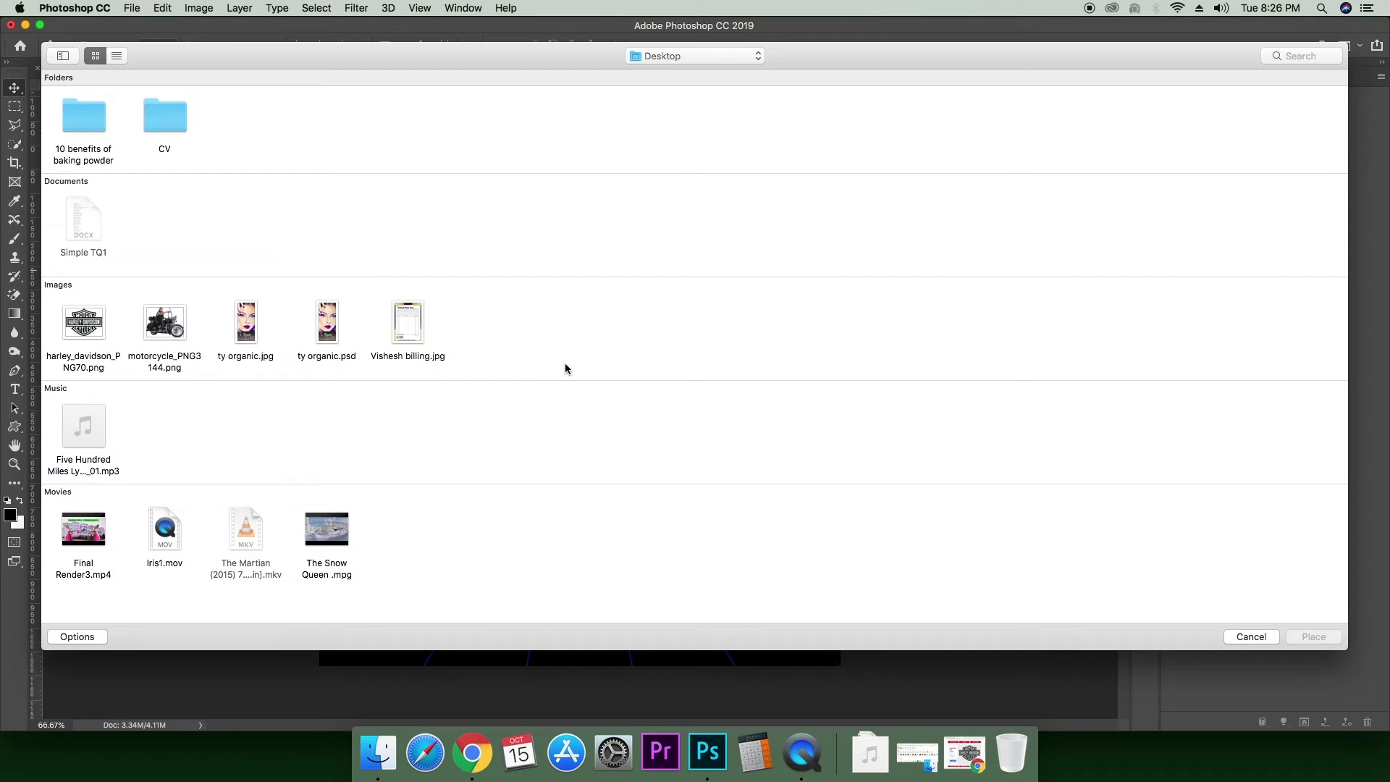
click(167, 330)
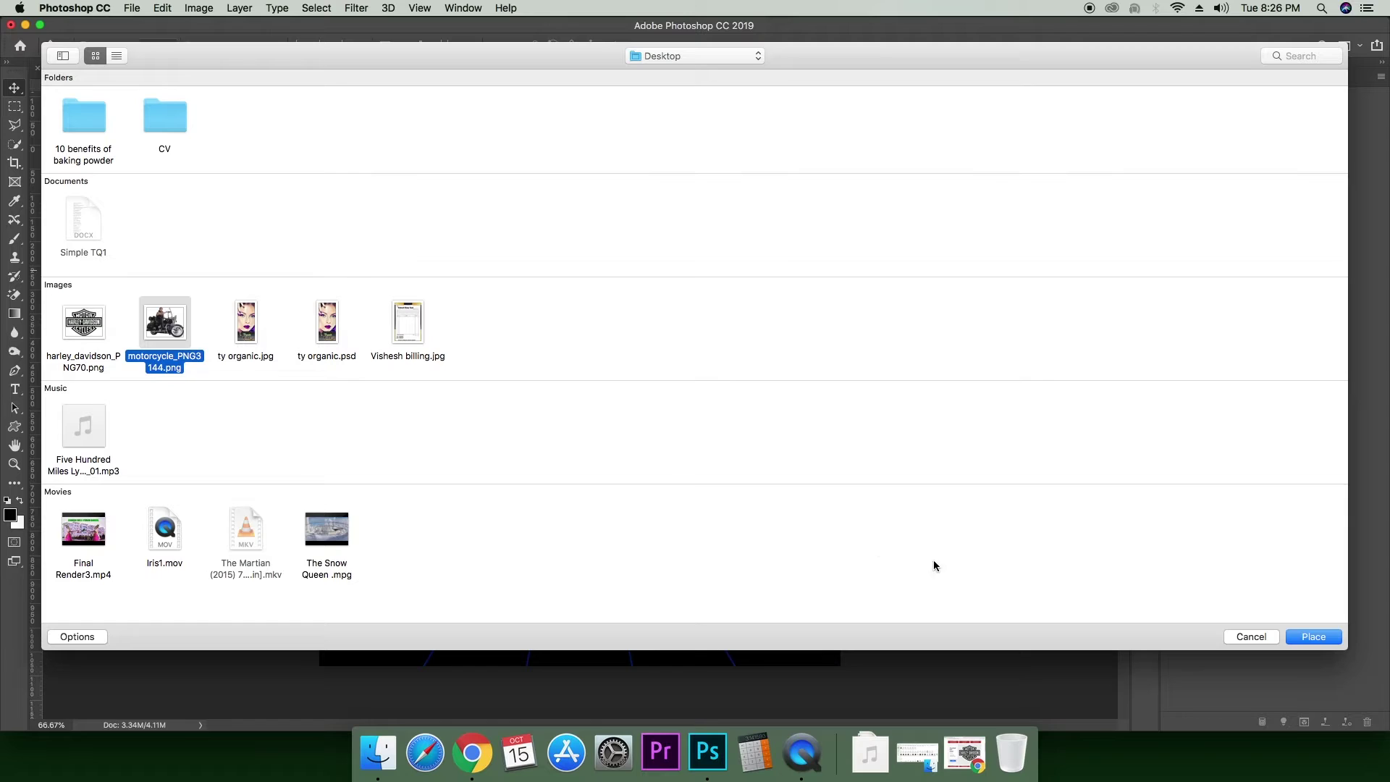
click(1335, 640)
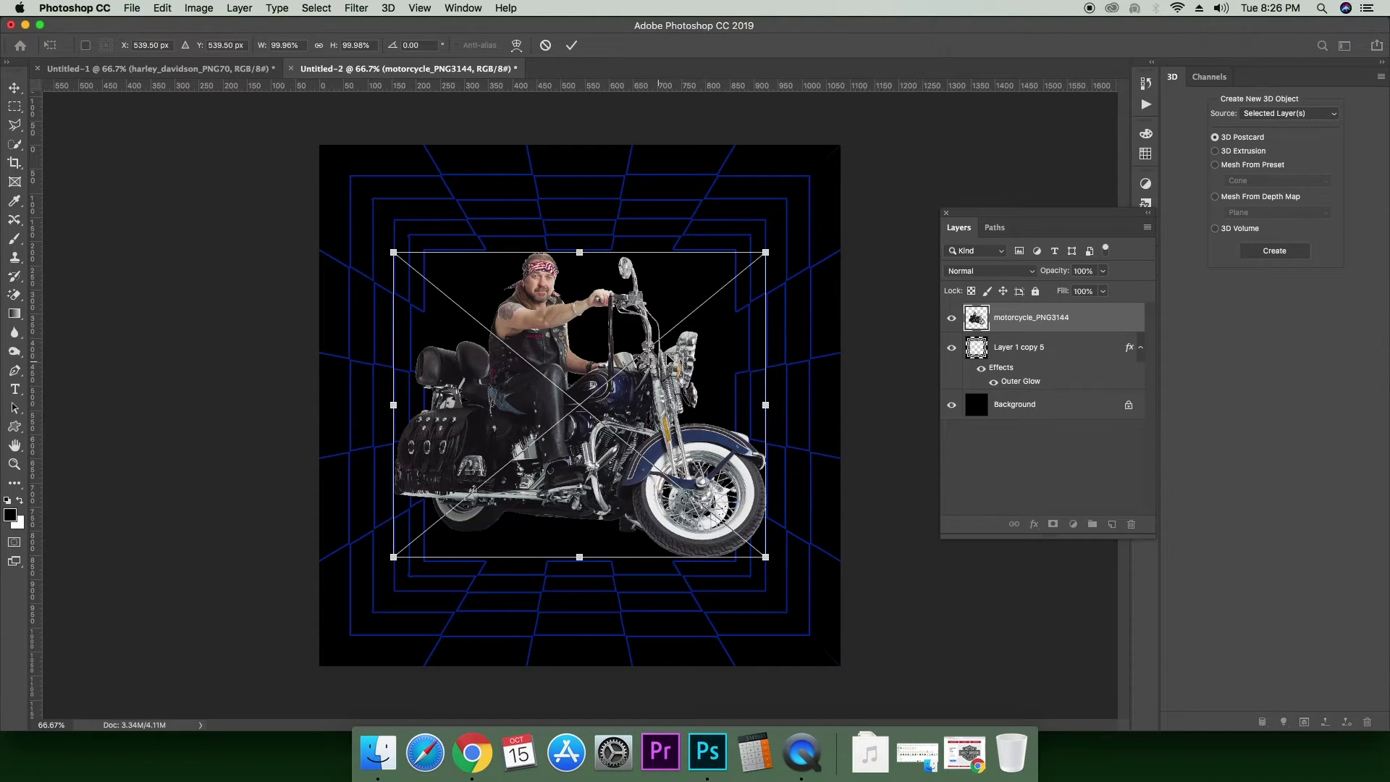
drag(766, 253, 626, 358)
drag(540, 456, 594, 516)
key(Return)
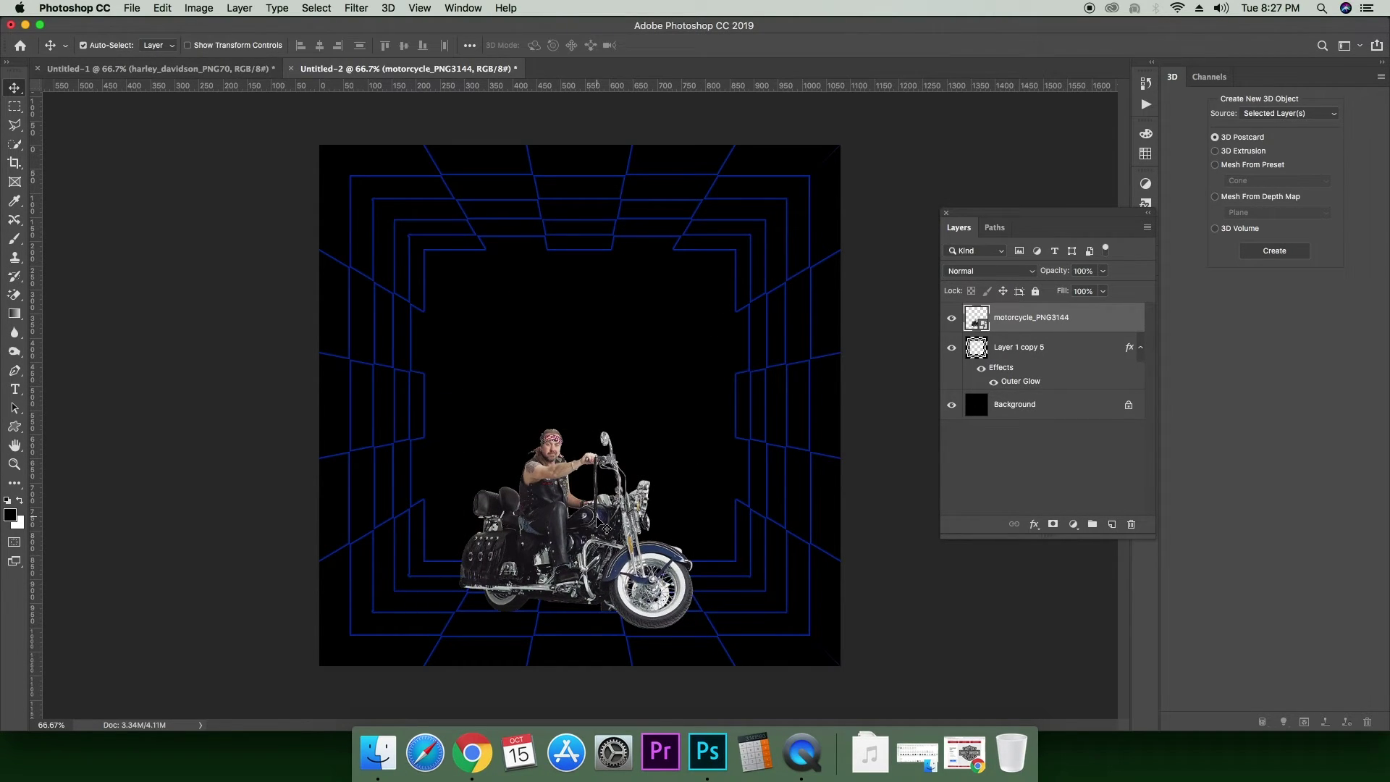
- Place harley_davidson_PNG70.png embedded just above the Background layer, scaled to about 17% by 13% and centred above the motorcycle rider
click(562, 421)
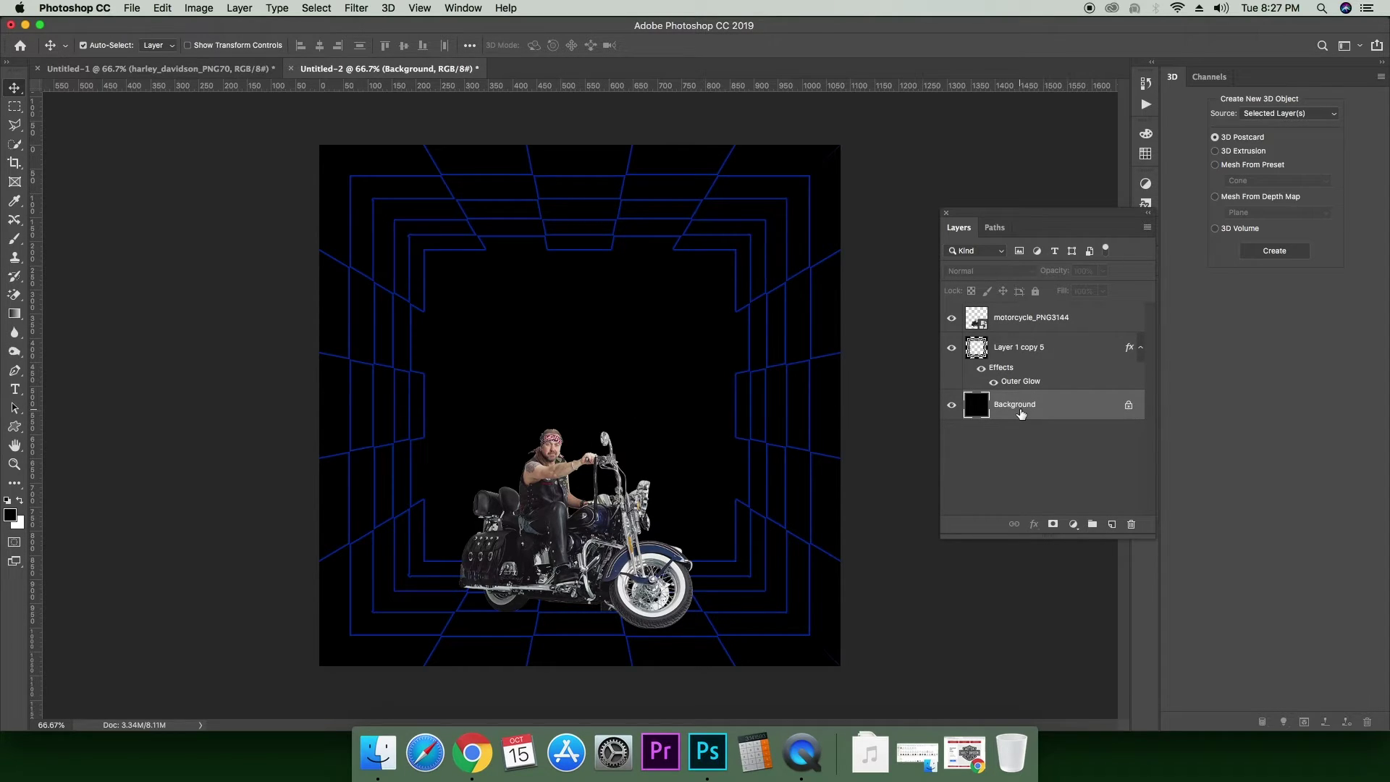
click(131, 9)
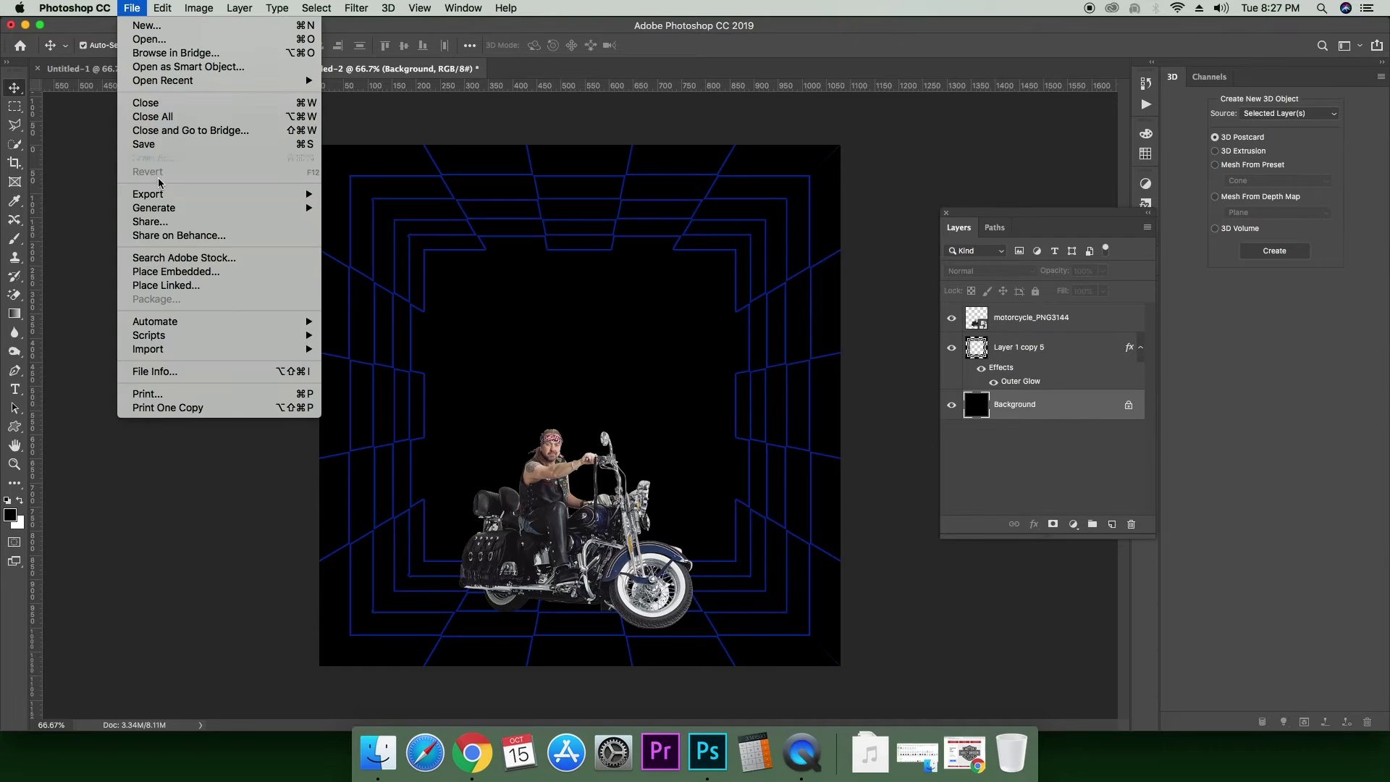
click(180, 271)
click(82, 321)
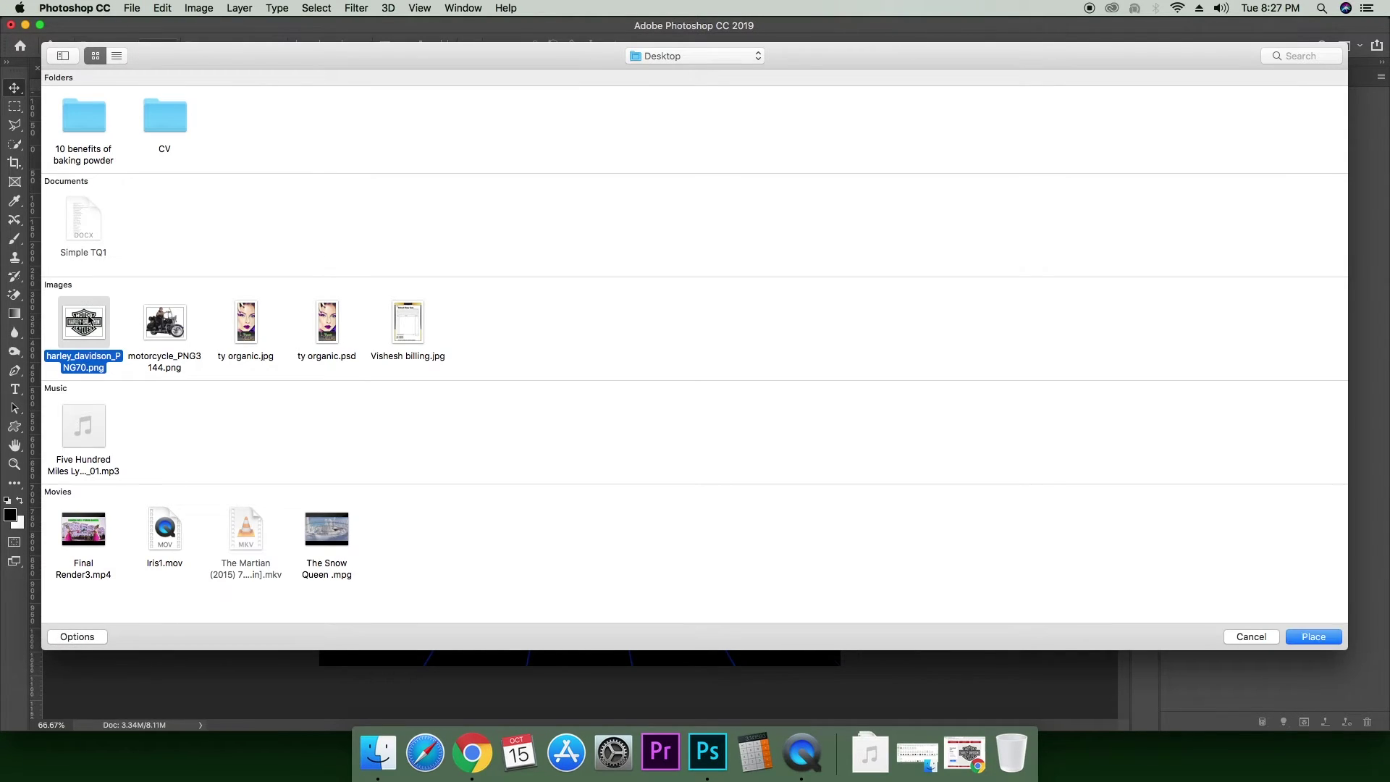
click(1312, 638)
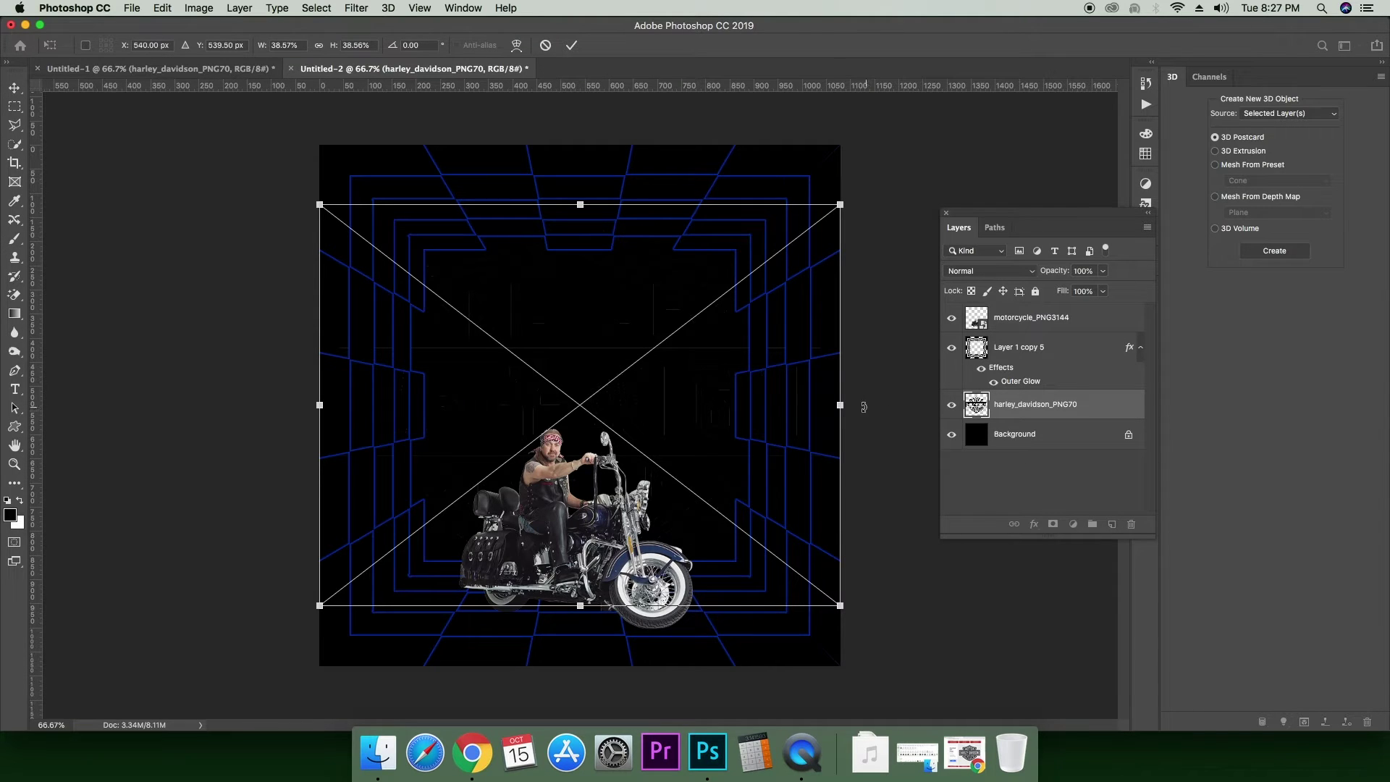
drag(840, 205, 551, 463)
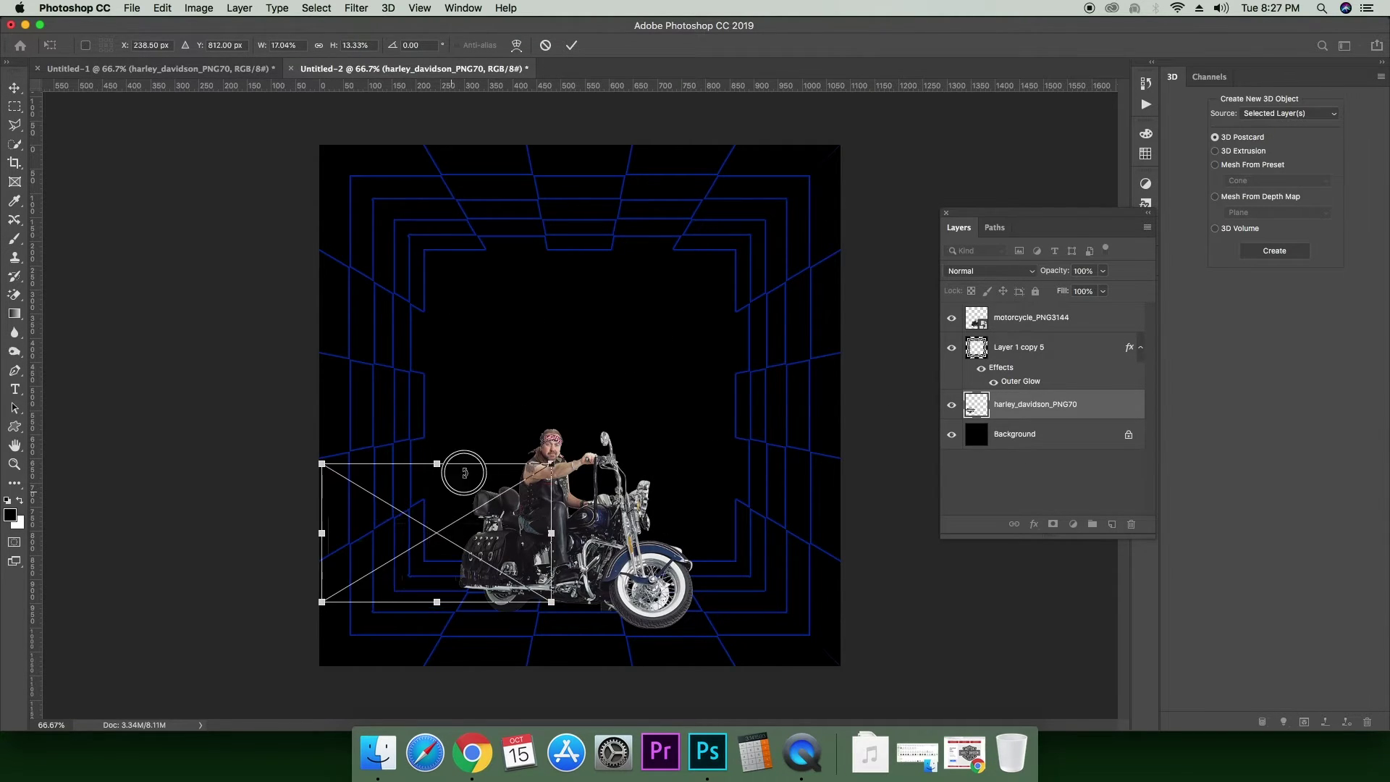
drag(453, 492, 599, 304)
key(Return)
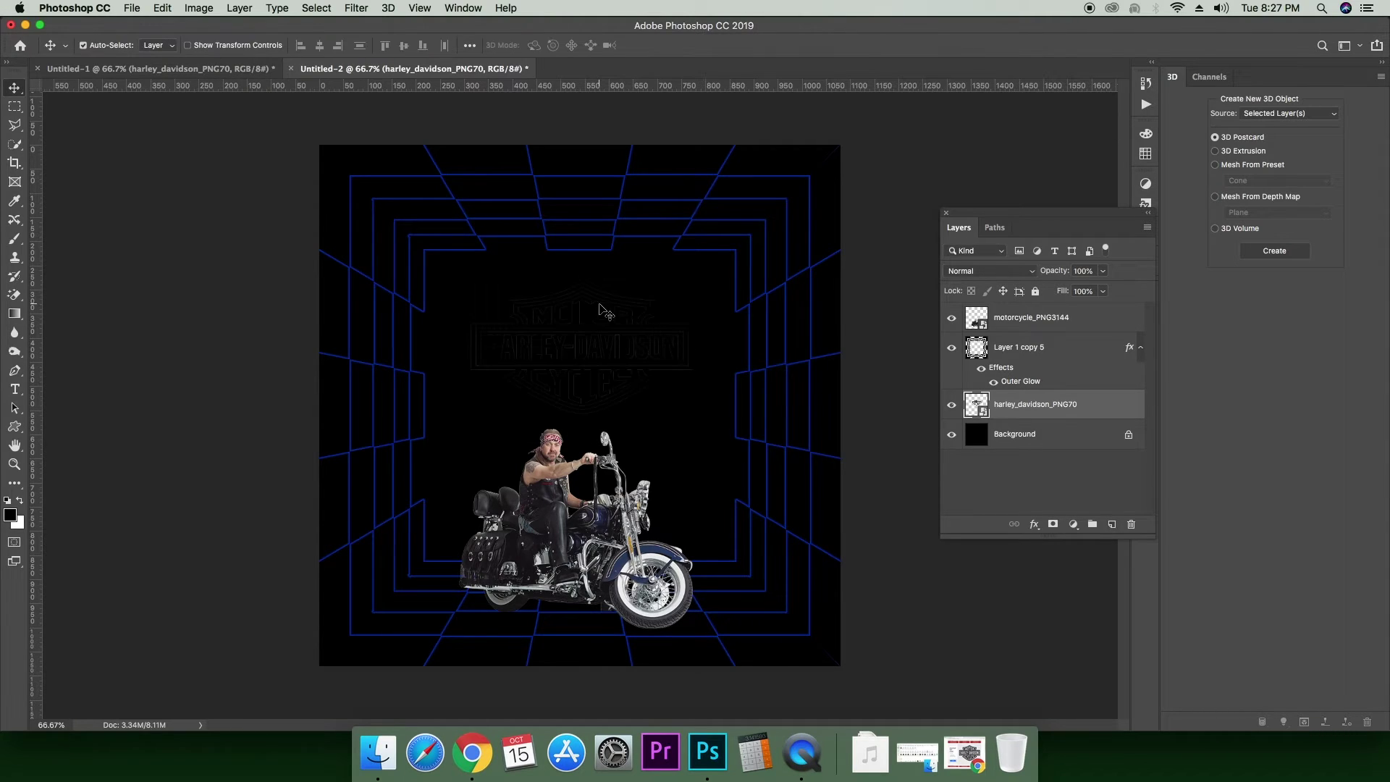
- Add an Outer Glow effect to the Harley-Davidson logo layer with the light blue #b1c3ff
click(1034, 523)
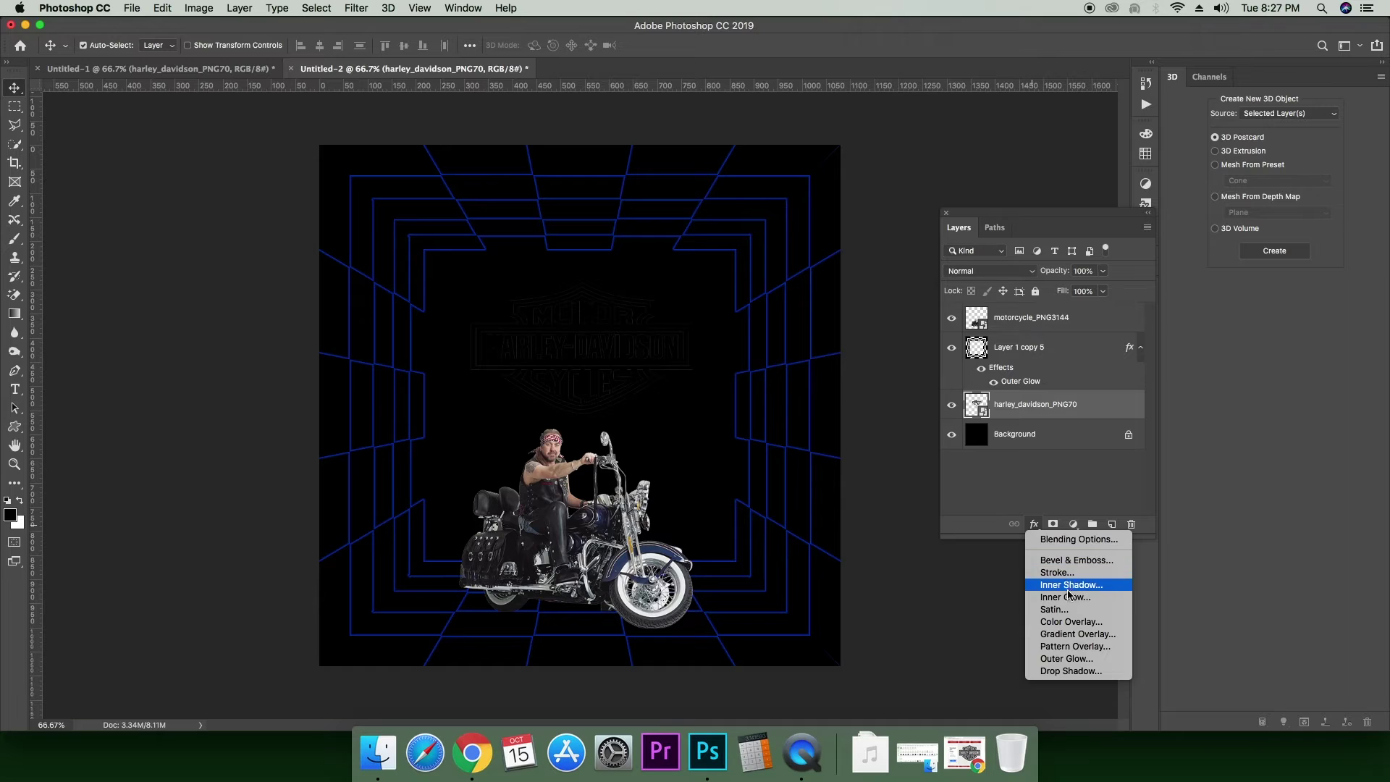
click(1066, 659)
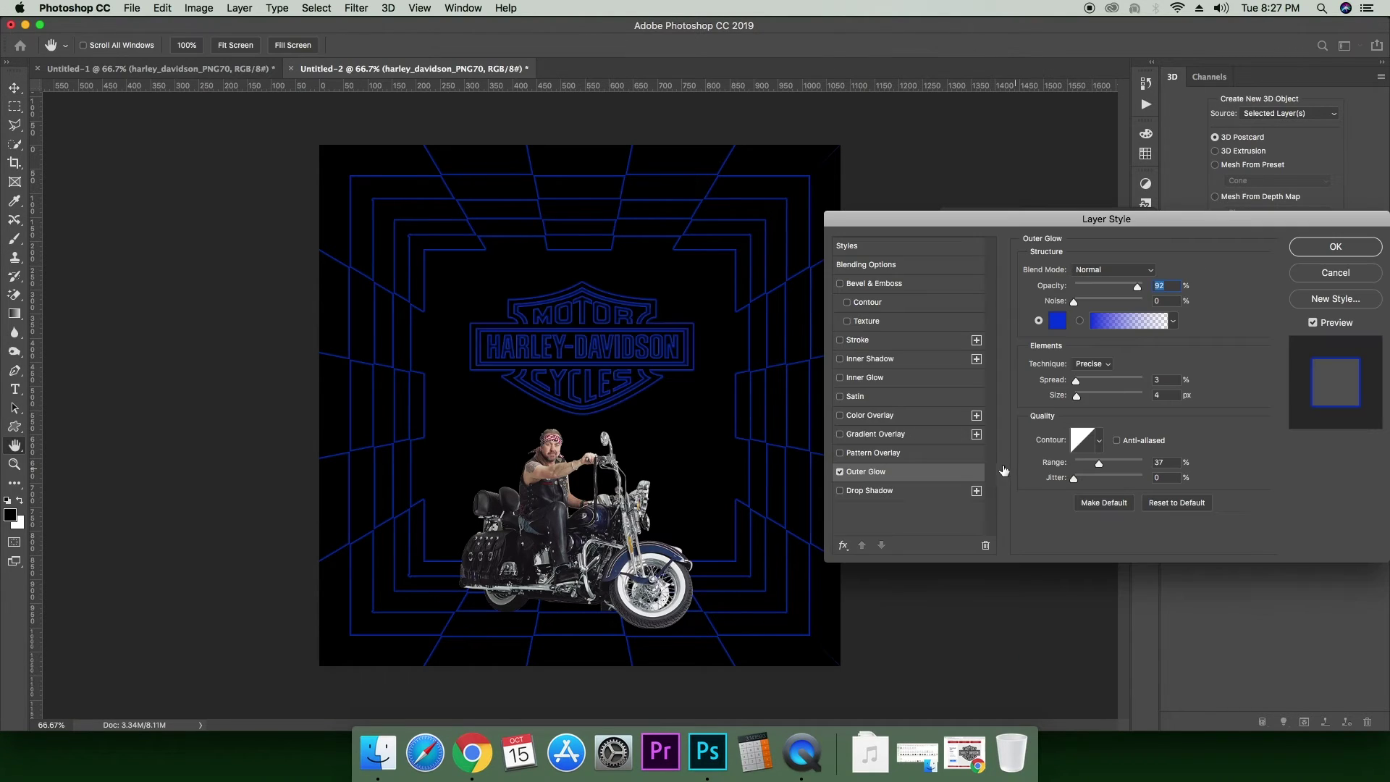
click(1057, 320)
drag(937, 337, 881, 331)
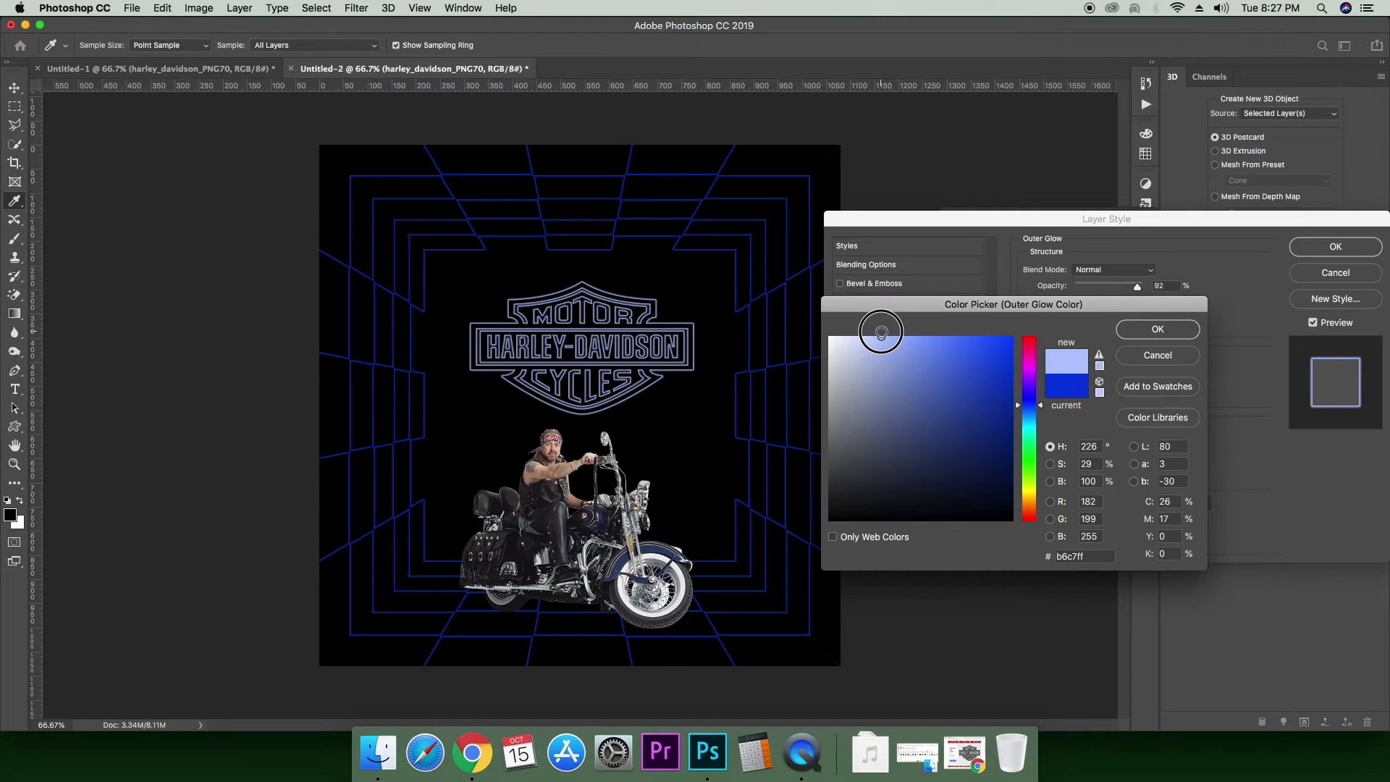
click(1175, 330)
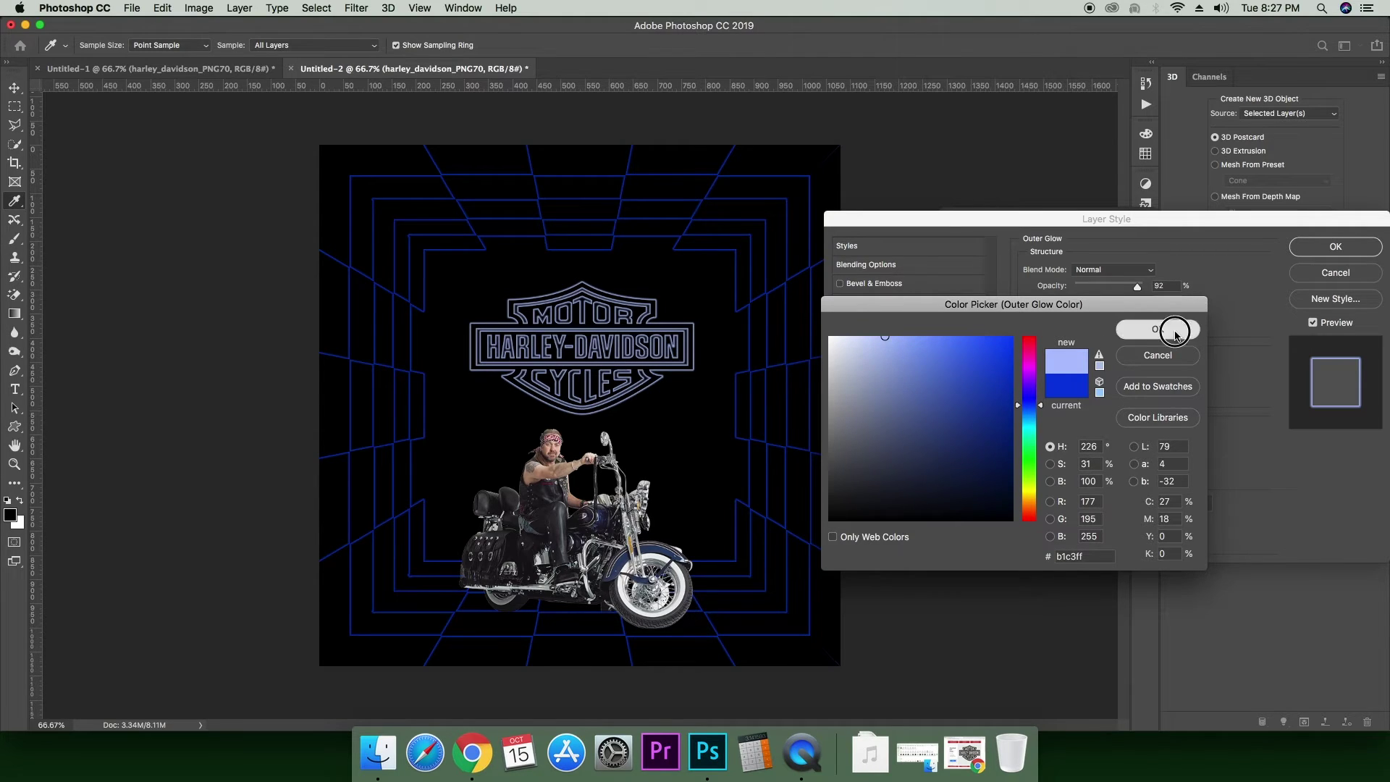
click(1335, 246)
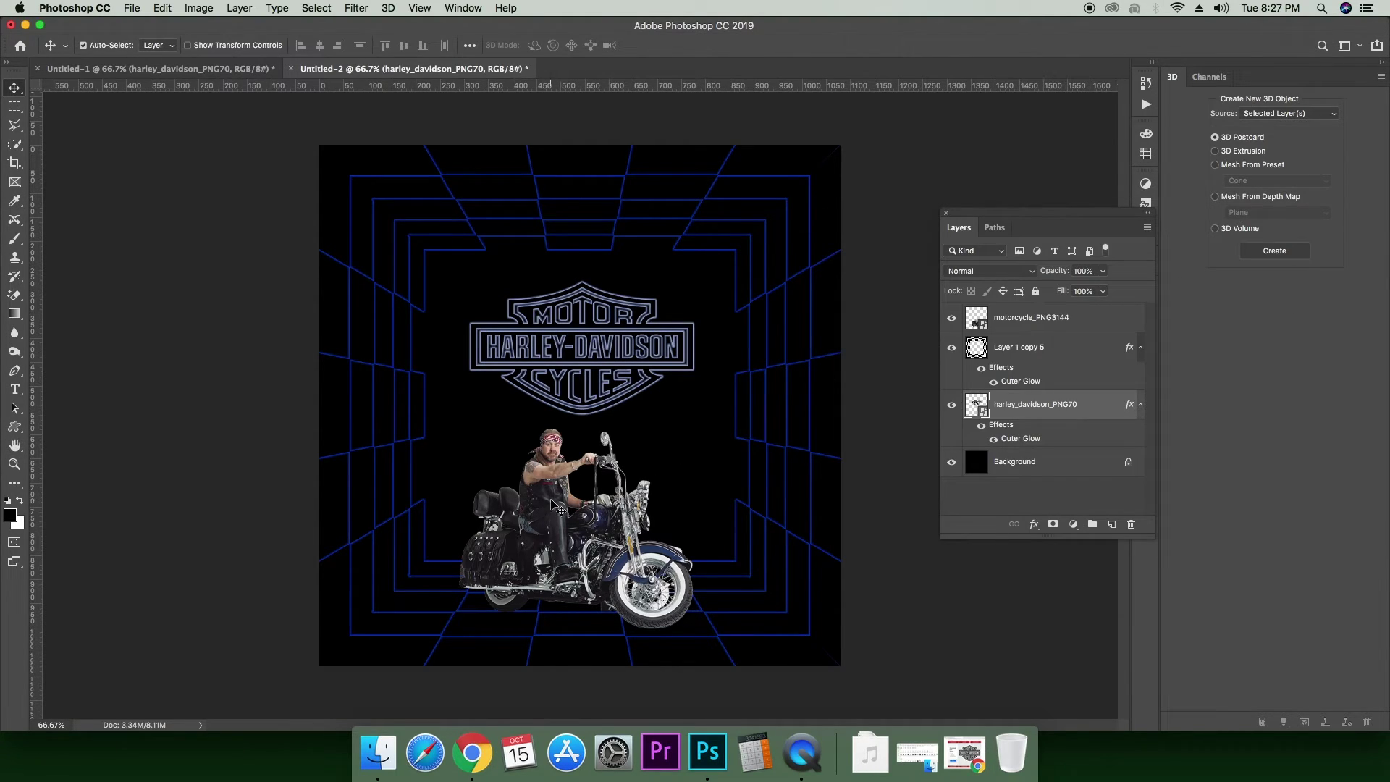
- Copy the Harley-Davidson logo's Outer Glow layer style and paste it onto the motorcycle_PNG3144 layer
click(560, 509)
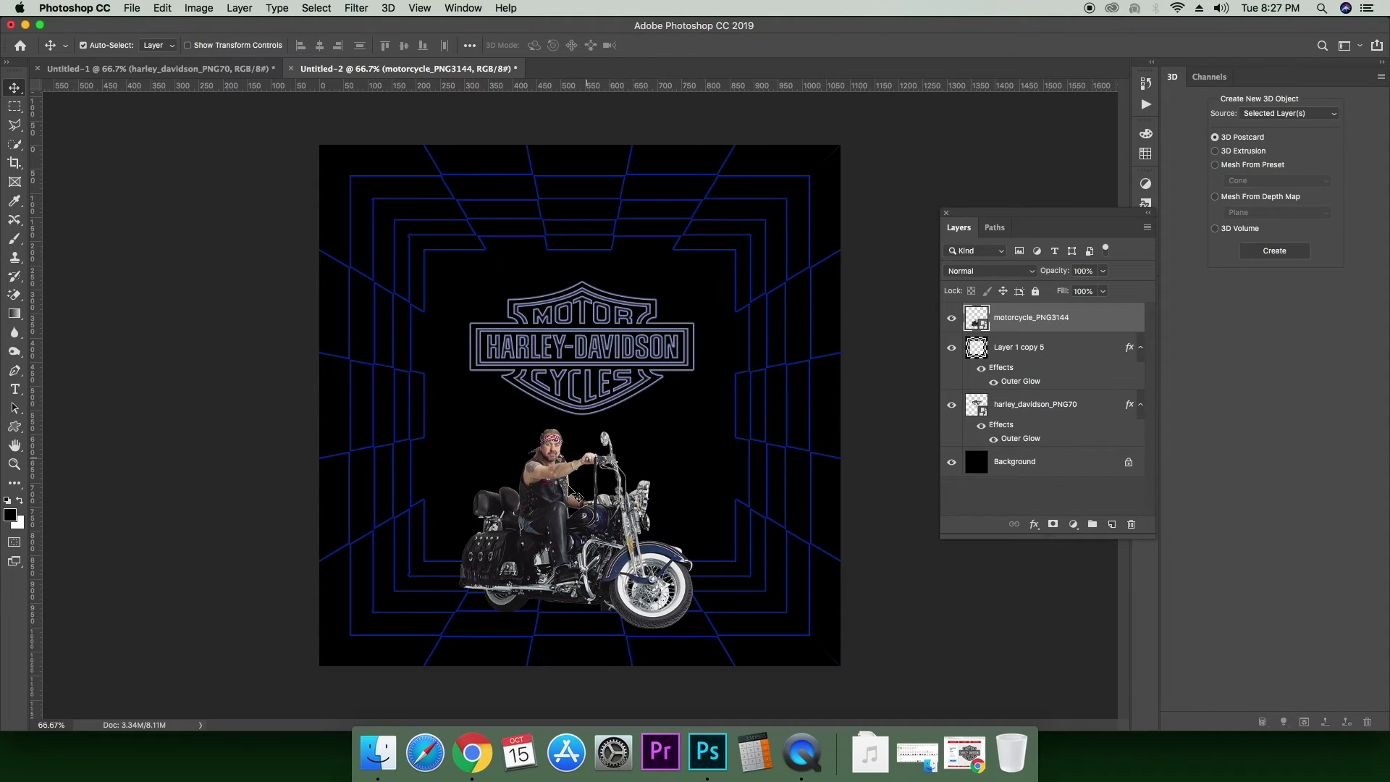
click(1004, 368)
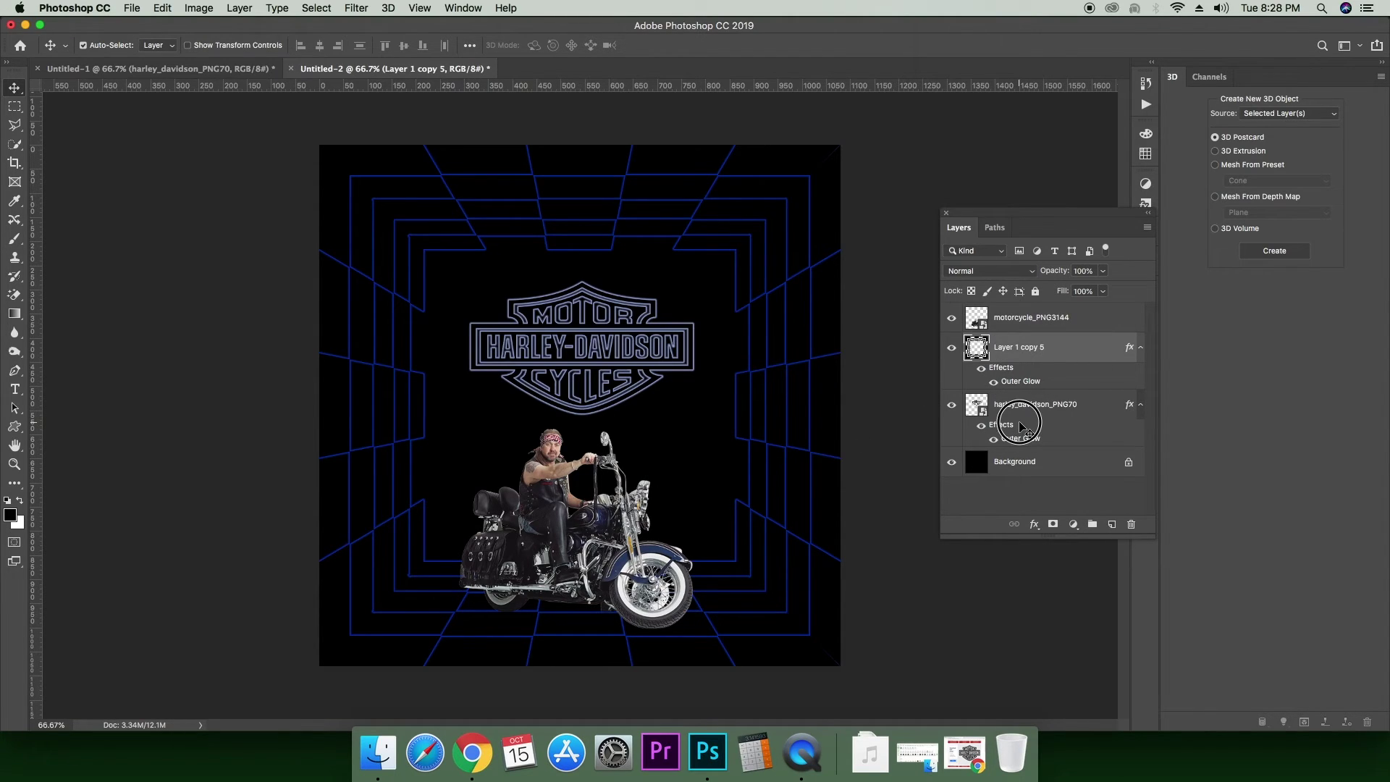
click(1021, 427)
right_click(1021, 426)
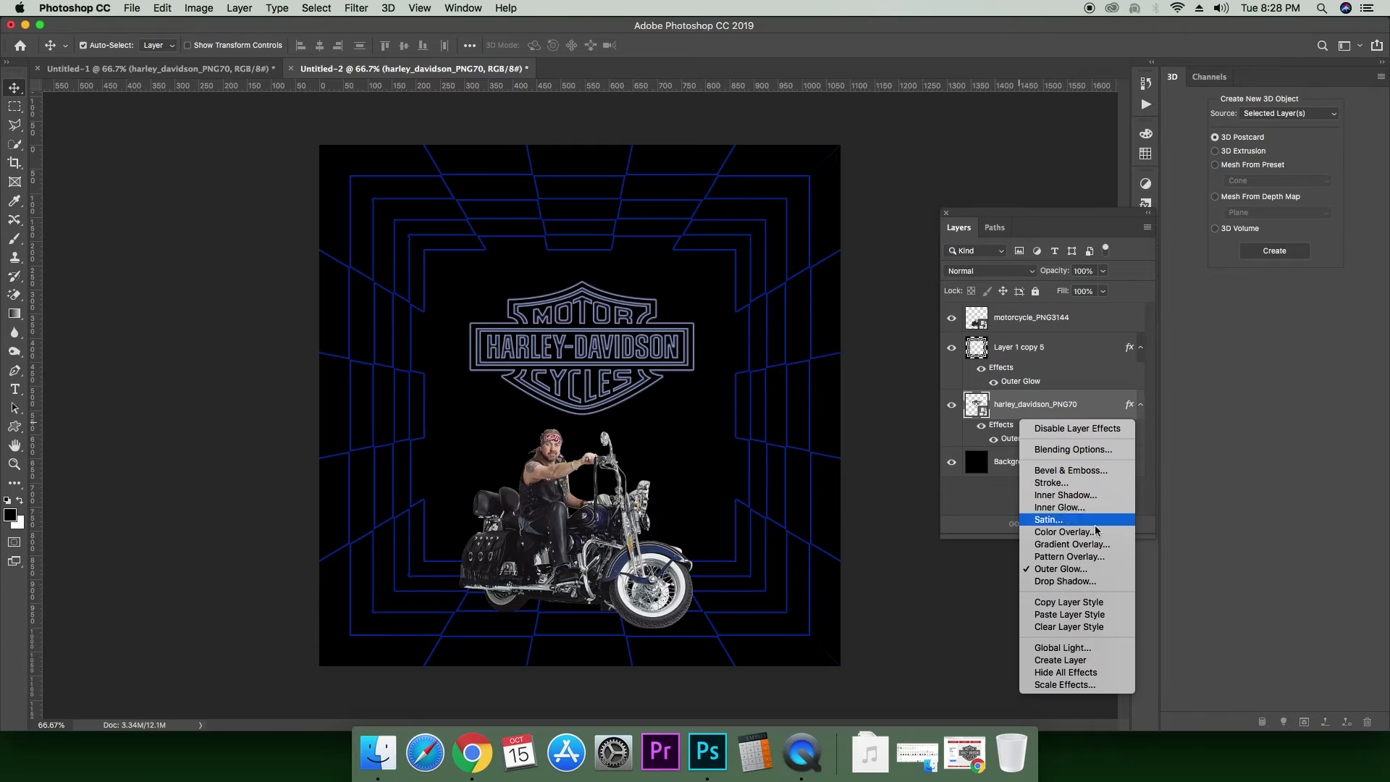
click(1069, 602)
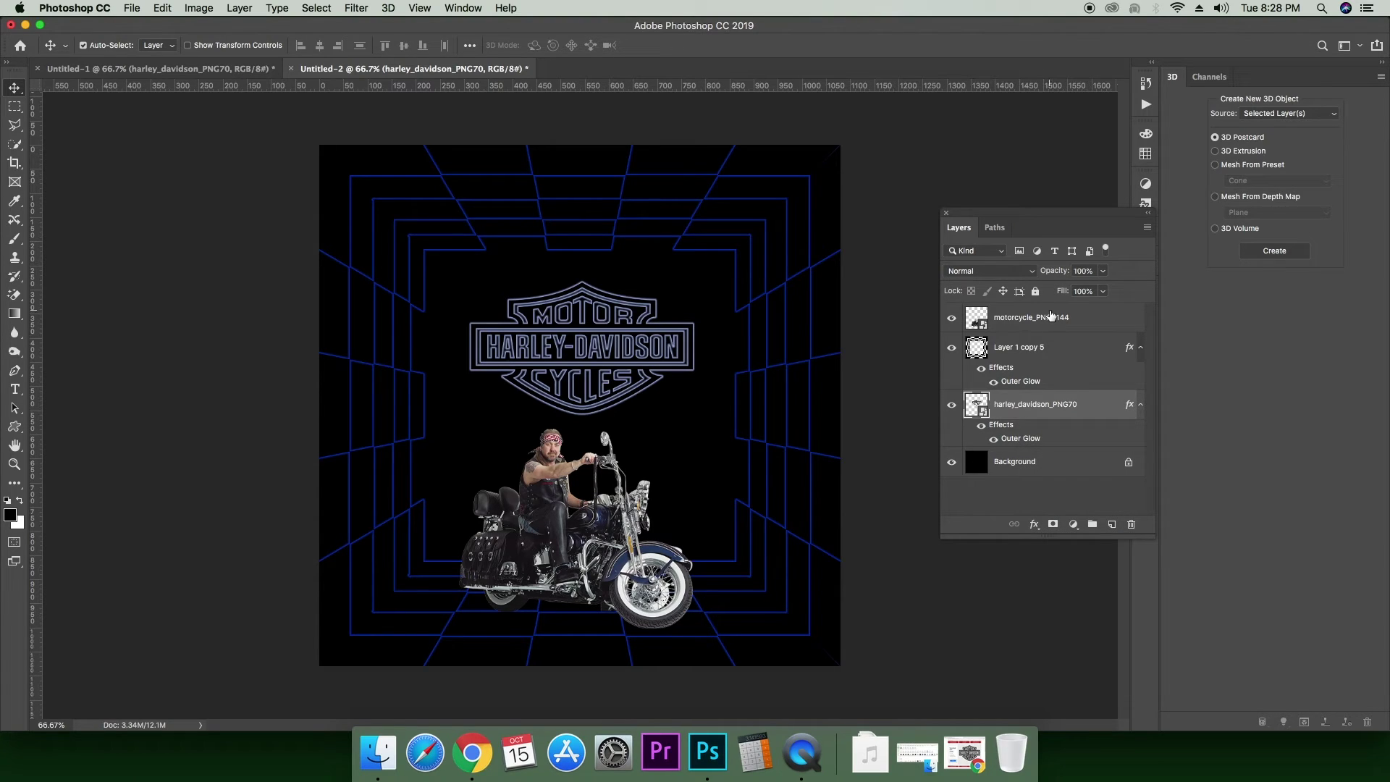
click(1050, 316)
right_click(1050, 316)
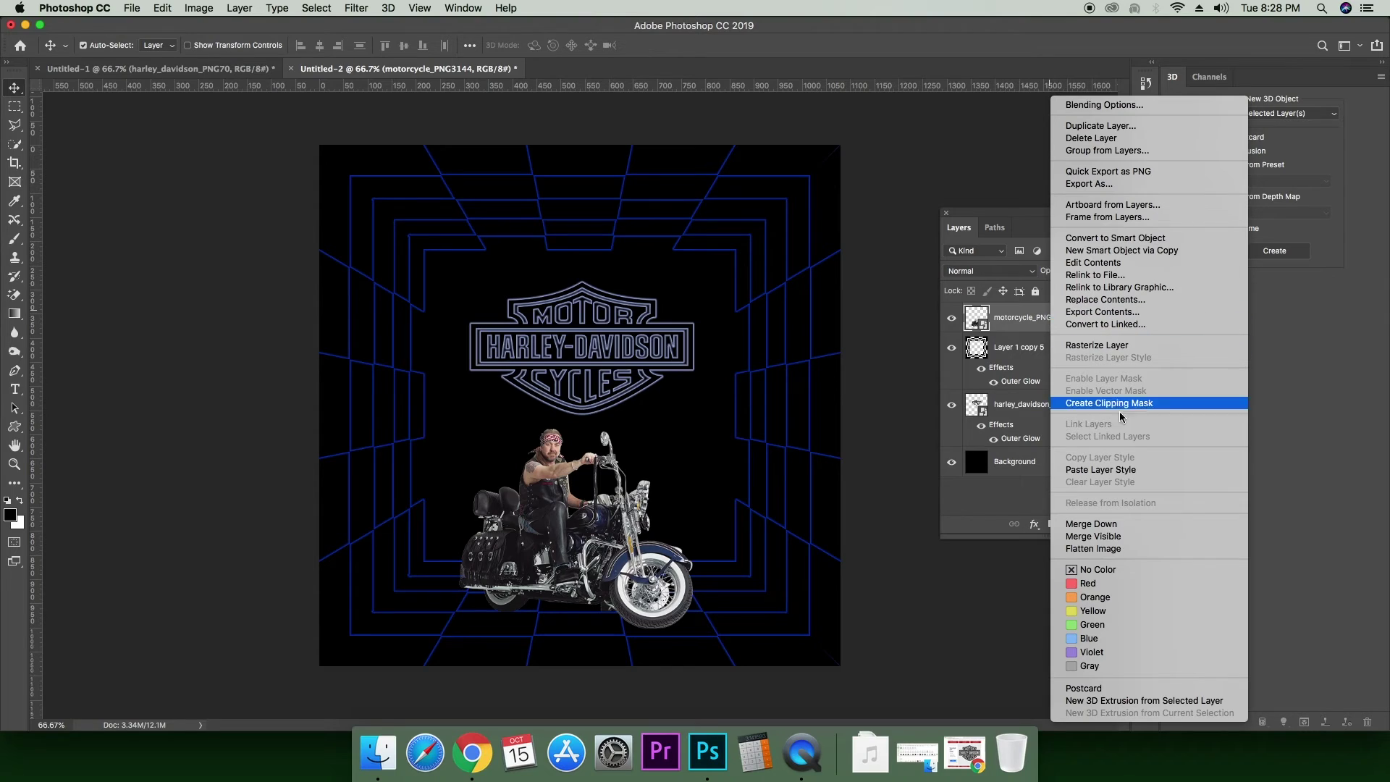
click(1120, 469)
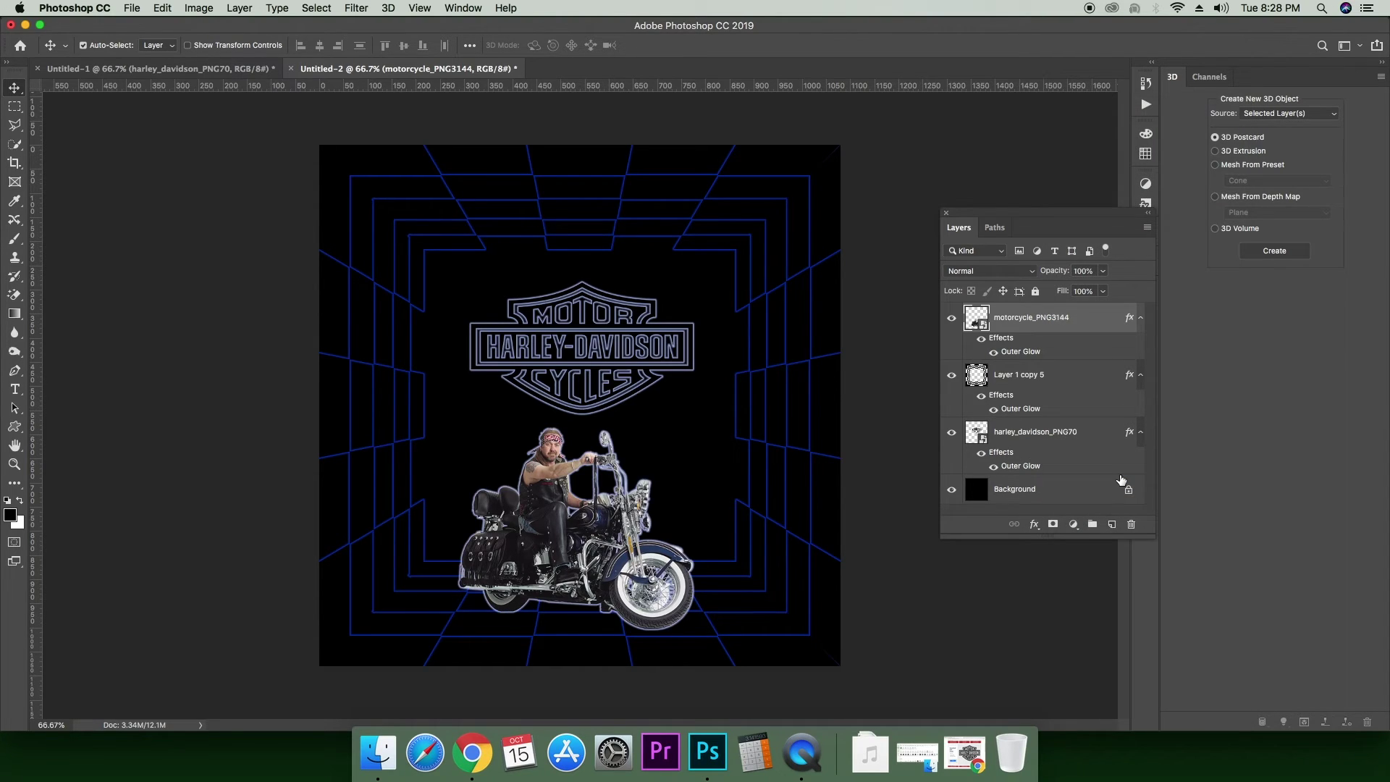